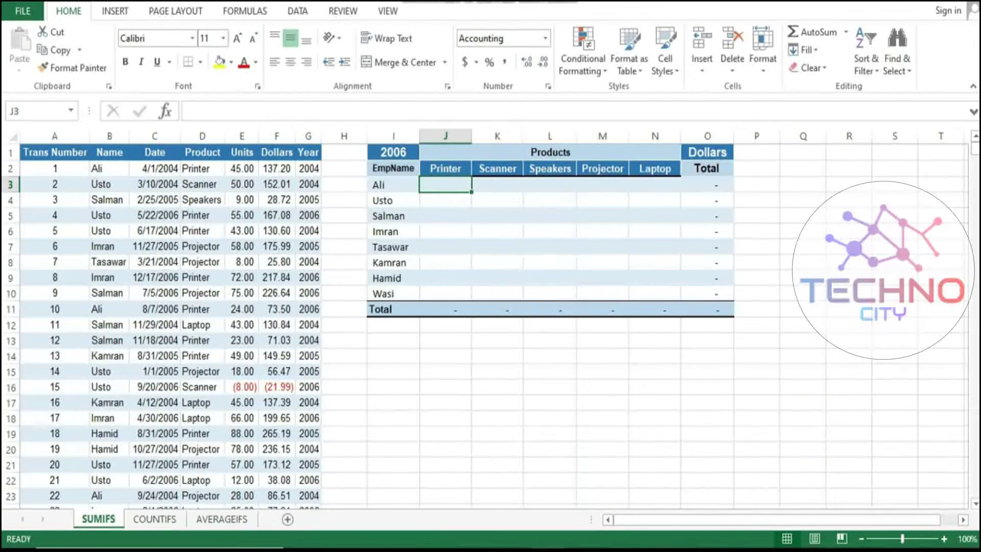
Go over the cross-tab's Dollars, employees Ali to Wasi, products and year 2006, then select J3.
mouse_move(394, 152)
left_mouse_down()
mouse_move(757, 279)
mouse_move(732, 313)
left_mouse_up()
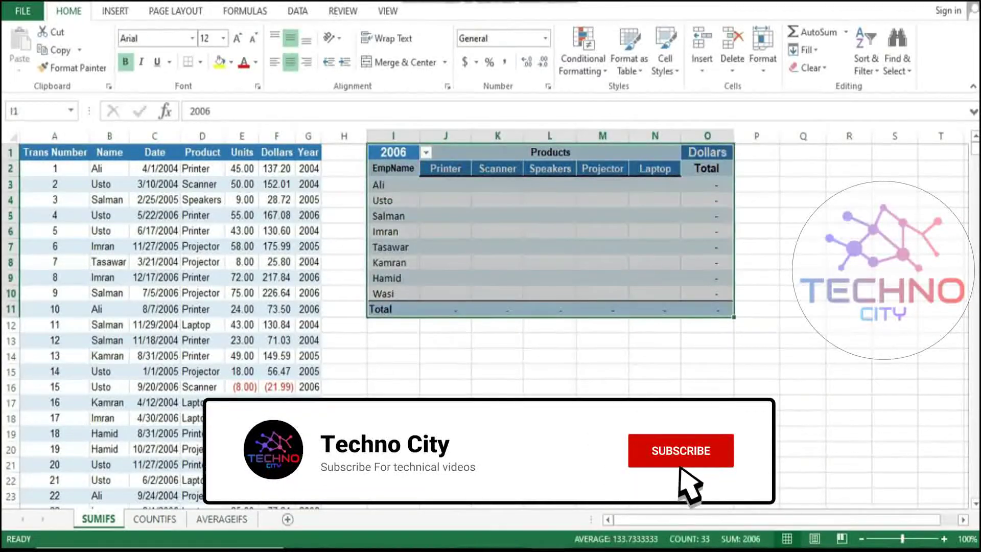
left_click_drag(446, 169, 531, 169)
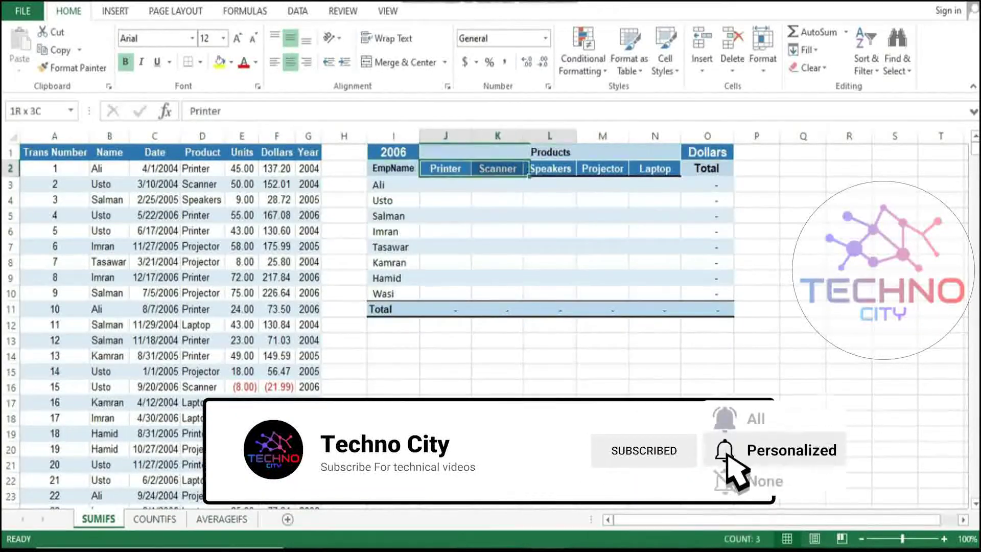
left_click_drag(394, 184, 394, 293)
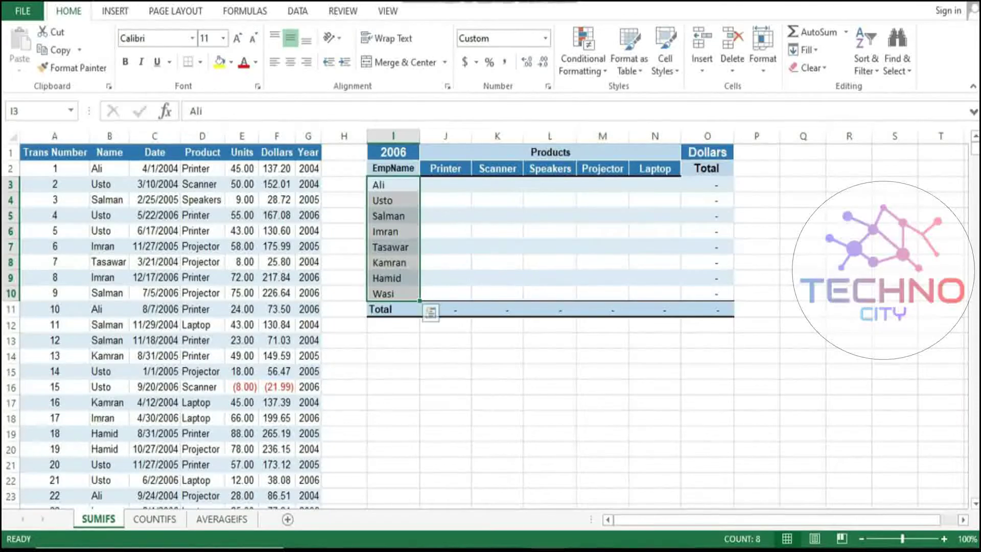
left_click(707, 152)
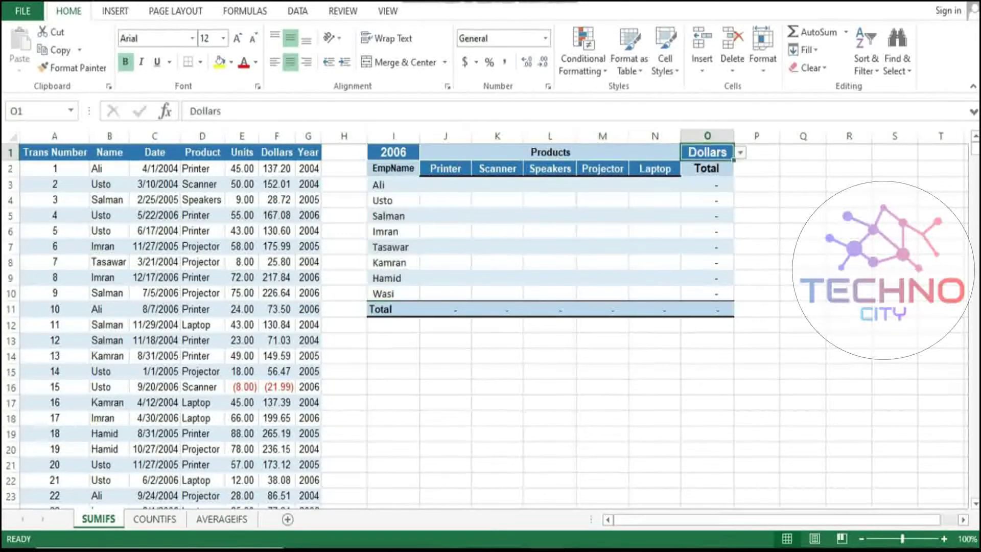
left_click(393, 184)
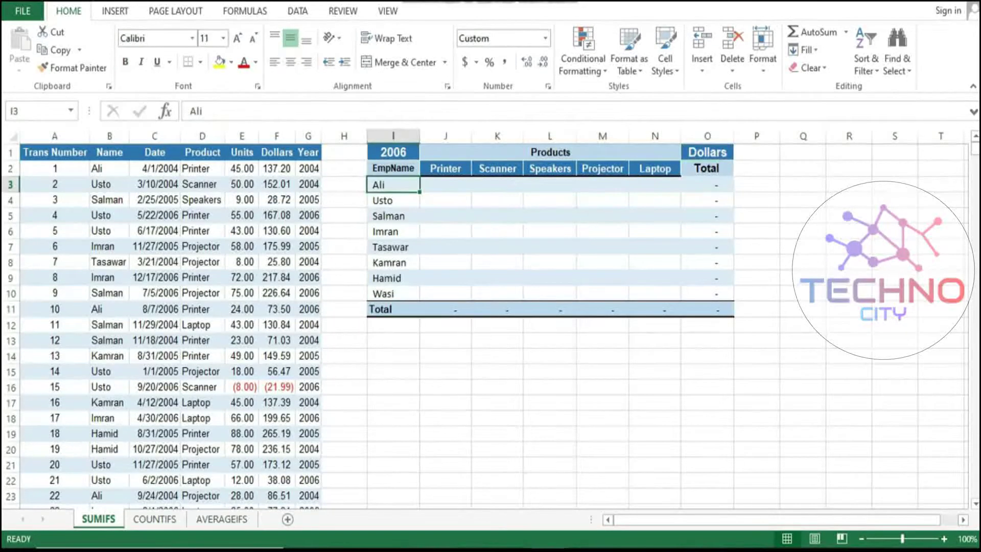
left_click(445, 169)
left_click(445, 184)
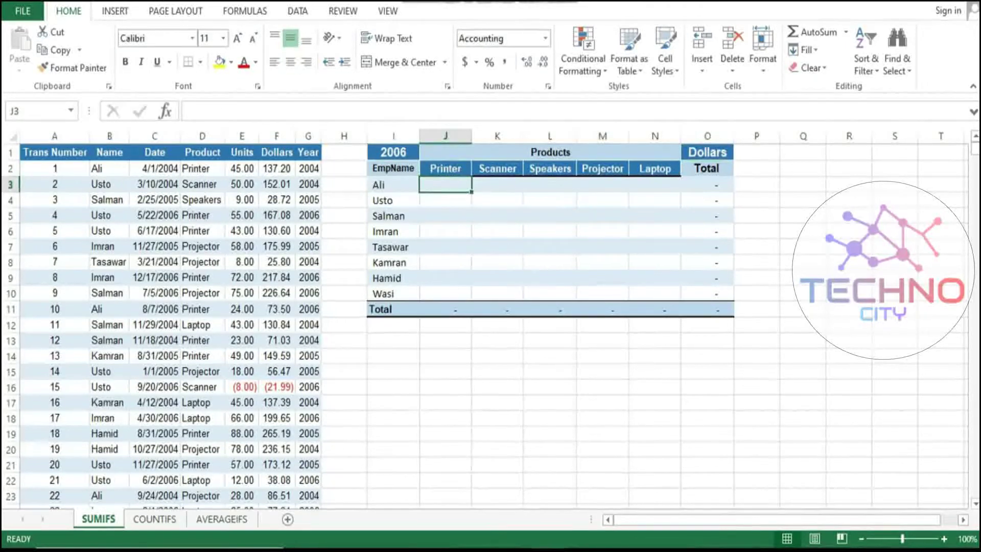
left_click(393, 152)
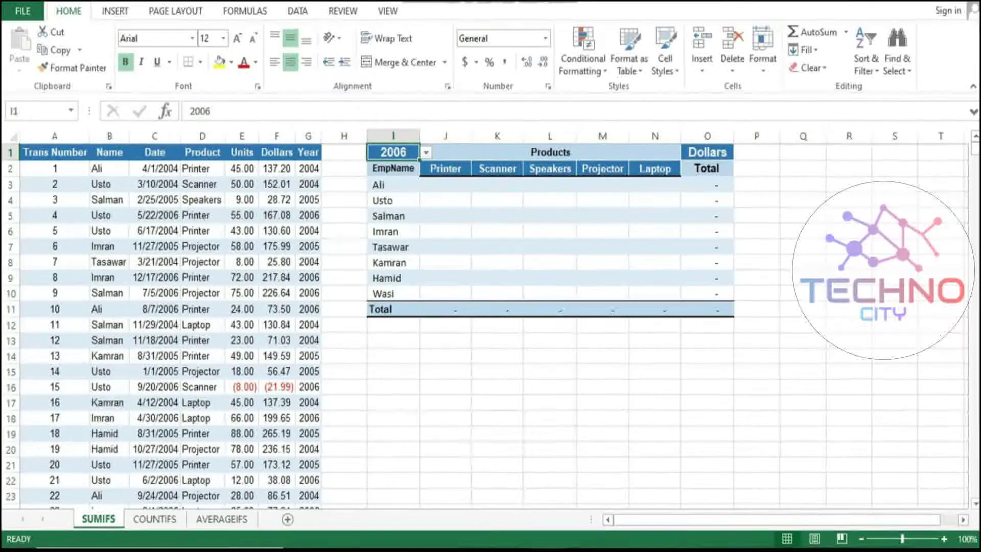
key("Down")
key("Down")
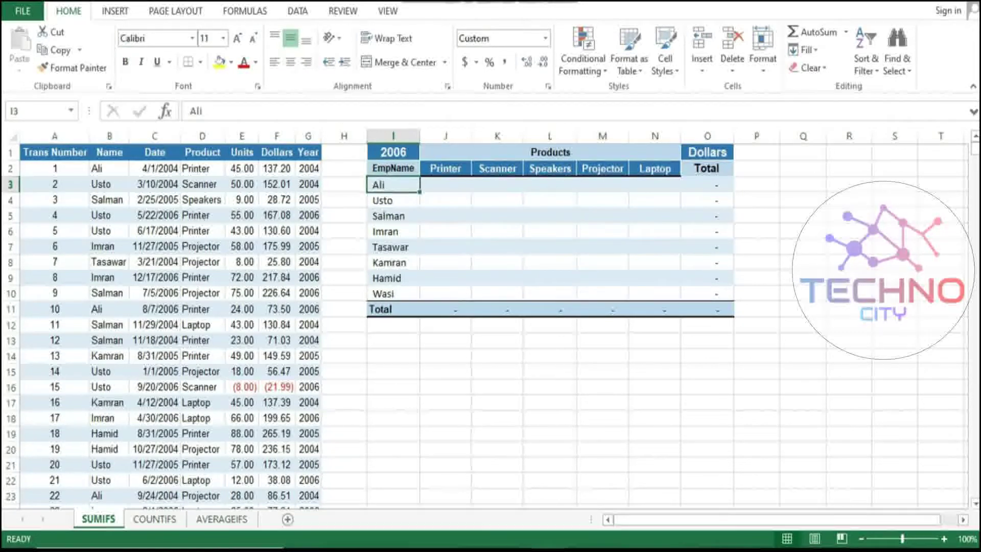
left_click(394, 152)
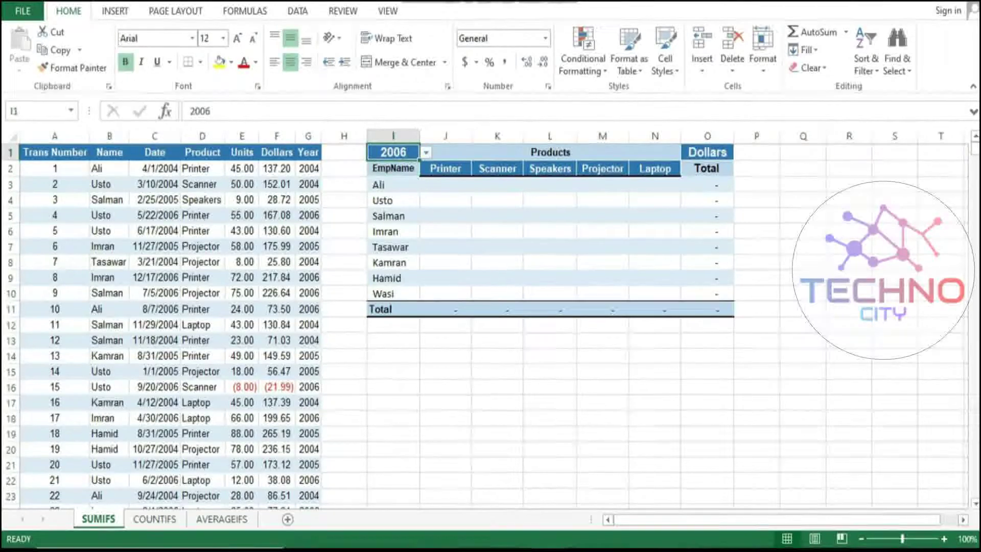
left_click(446, 185)
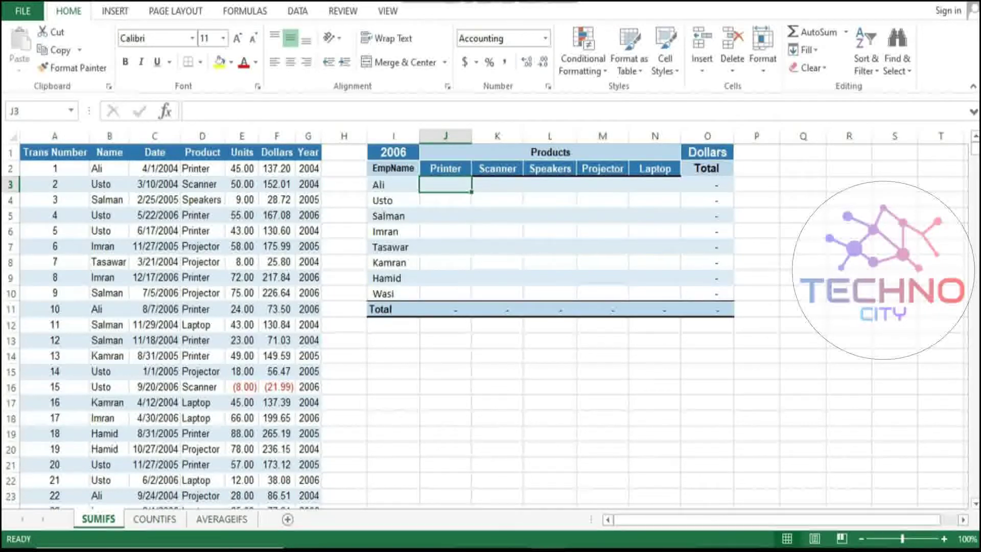
Start =SUMIFS in J3 with the Dollars column F2:F1901 as the sum range.
type("=sum")
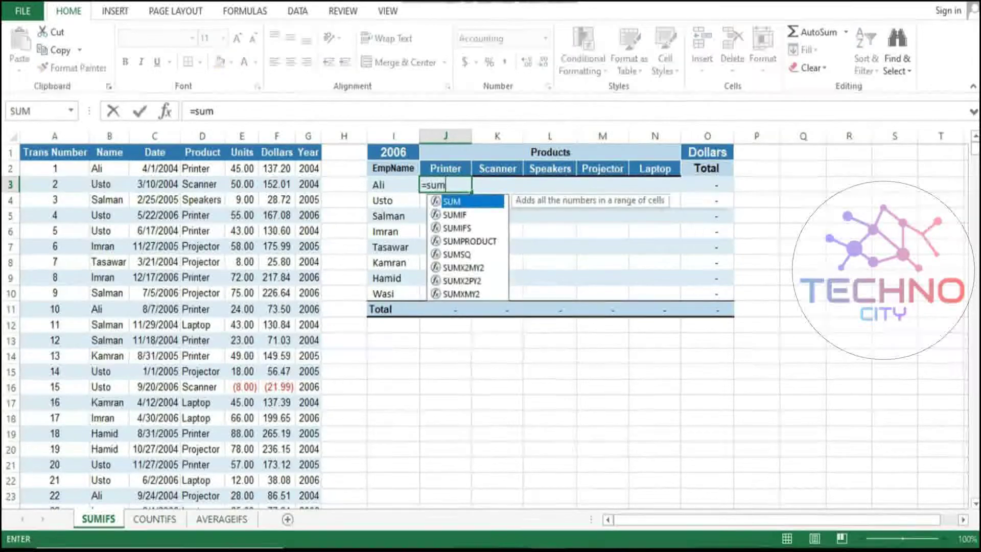
type("ifs")
key("Tab")
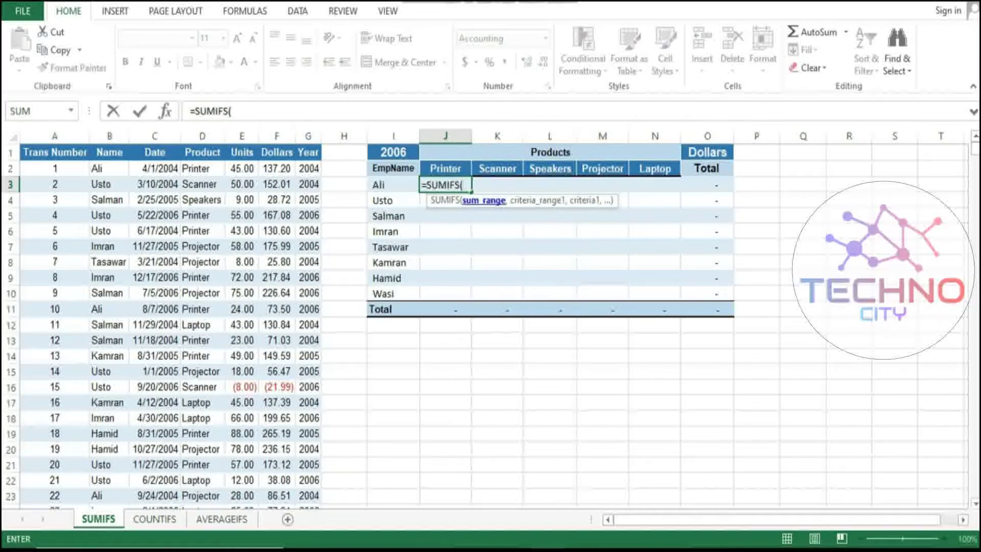
left_click(277, 168)
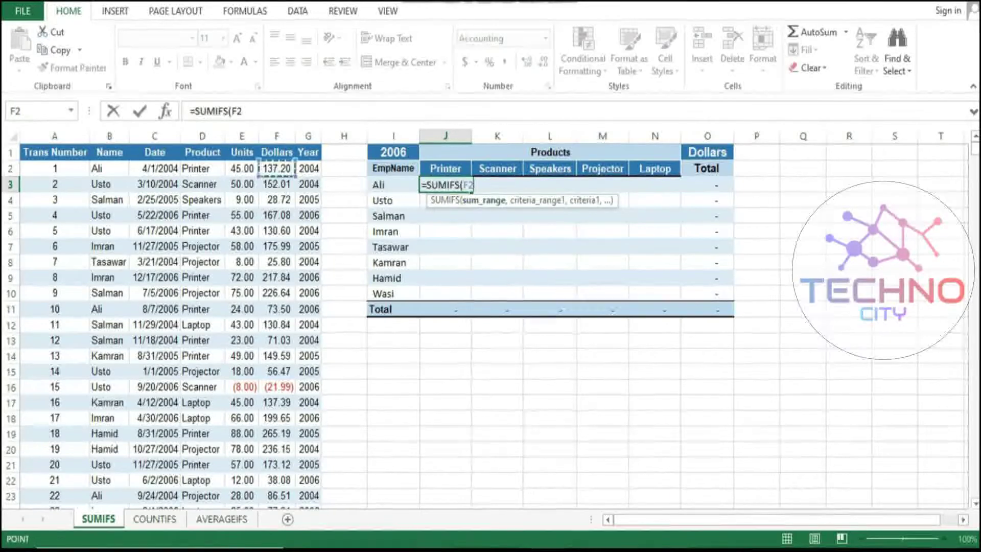
key("ctrl+shift+Down")
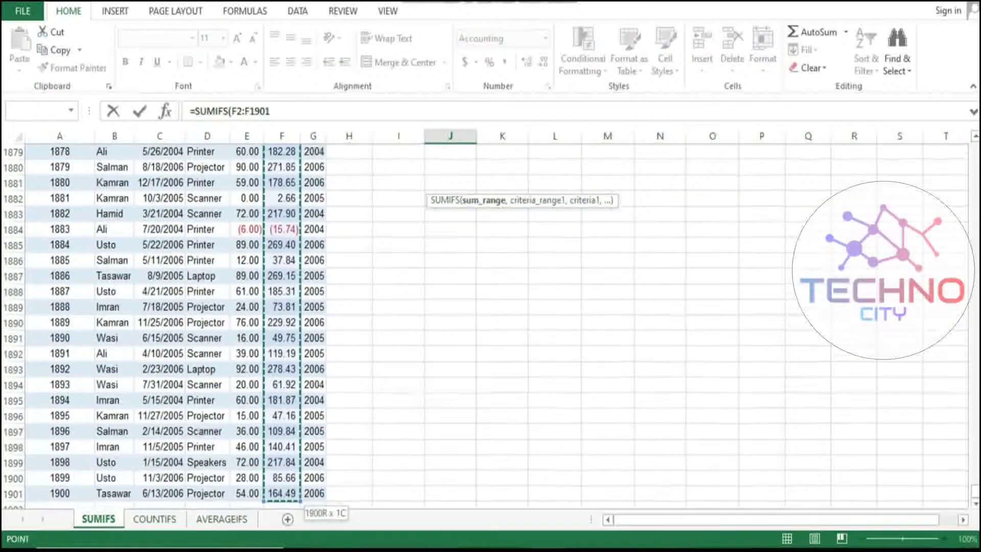
type(",")
scroll(485, 327, "up", 7)
scroll(486, 327, "up", 7)
scroll(485, 327, "up", 7)
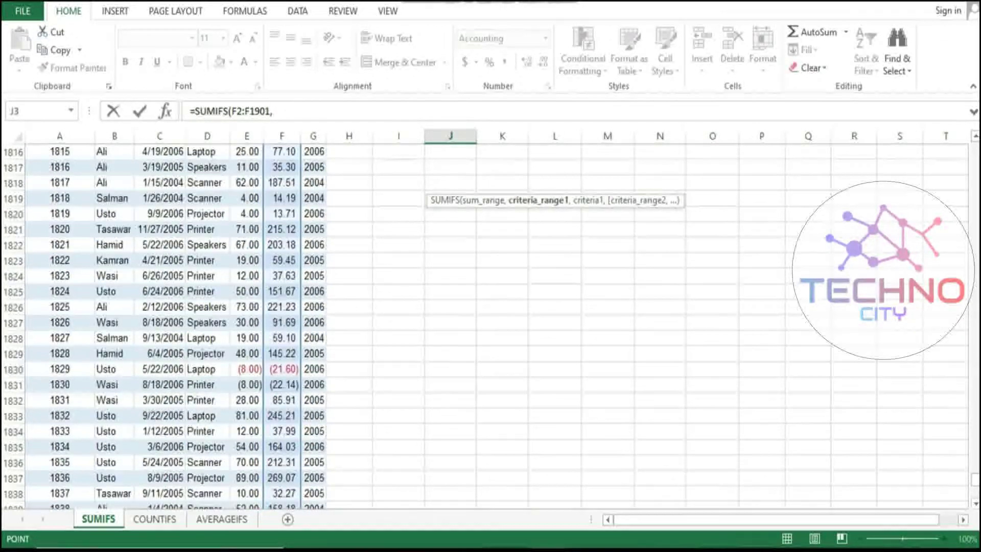
key("Up")
Add the Name range B2:B1901 with Ali in I3 as its criterion.
key("Left")
key("Down")
key("Left")
key("Left")
key("Left")
key("Left")
key("Left")
key("Left")
key("Left")
key("Up")
key("Up")
key("Down")
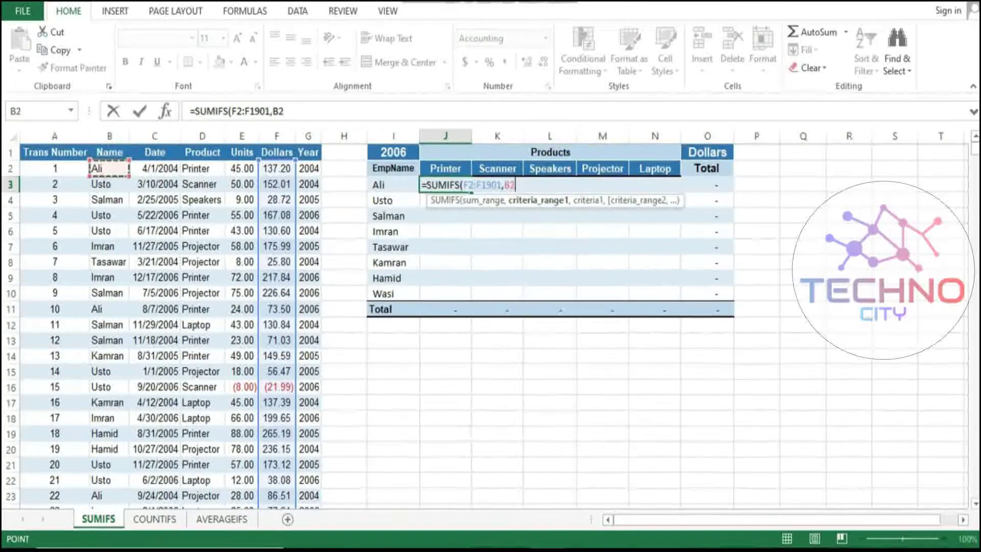
key("ctrl+shift+Down")
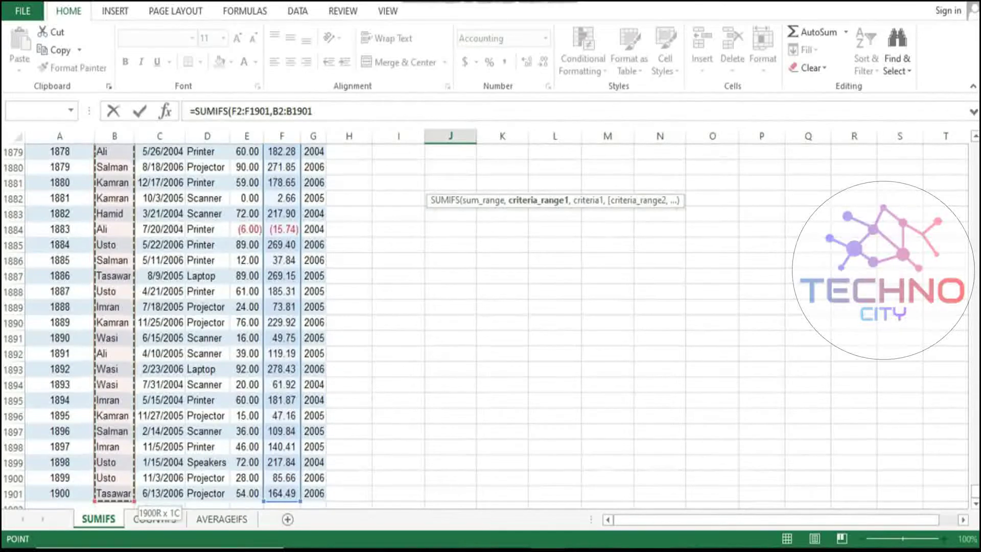
type(",")
key("Right")
key("Up")
left_click(394, 168)
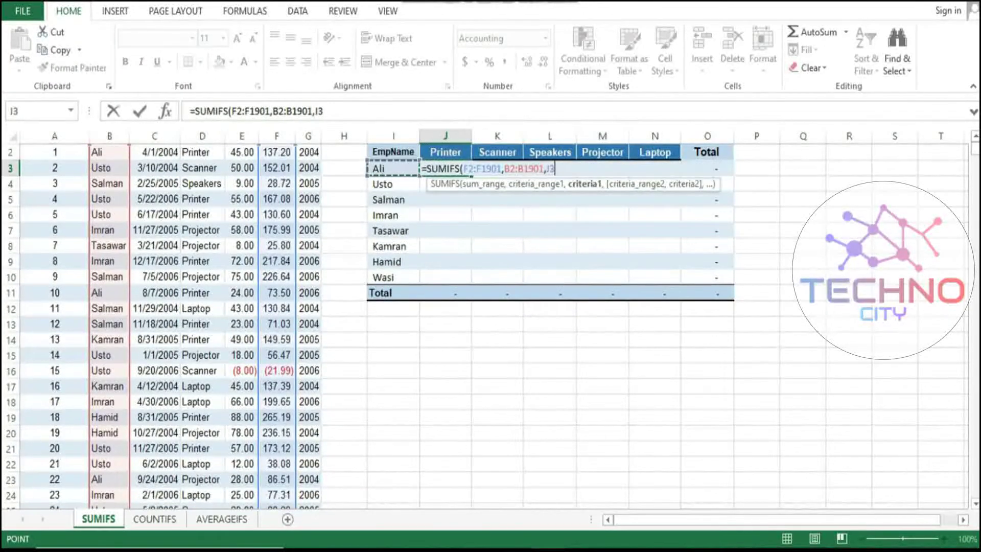
type(",")
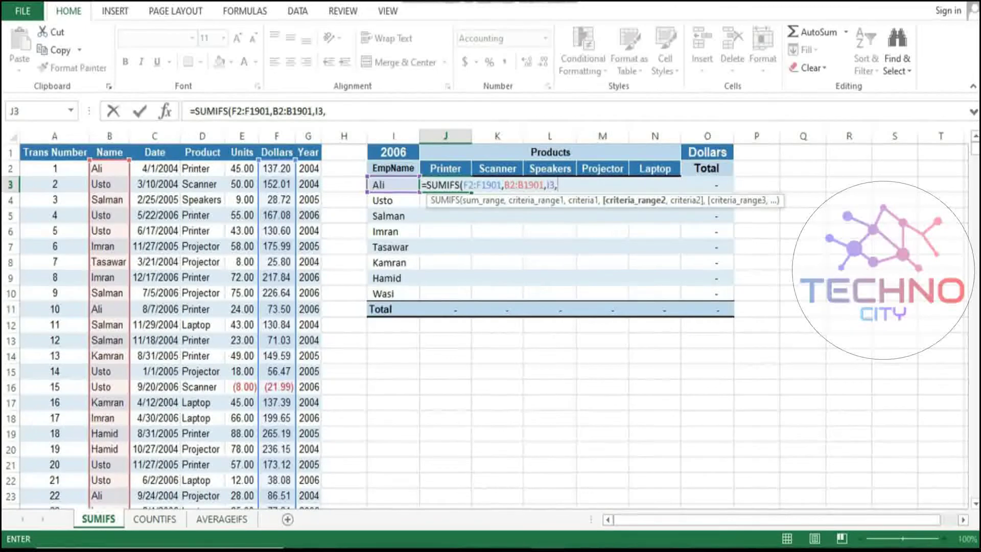
Add the Product range D2:D1901 with the Printer header J2 as its criterion.
left_click(446, 168)
key("Left")
key("Left")
key("Left")
key("Left")
key("Left")
key("Left")
key("ctrl+shift+Down")
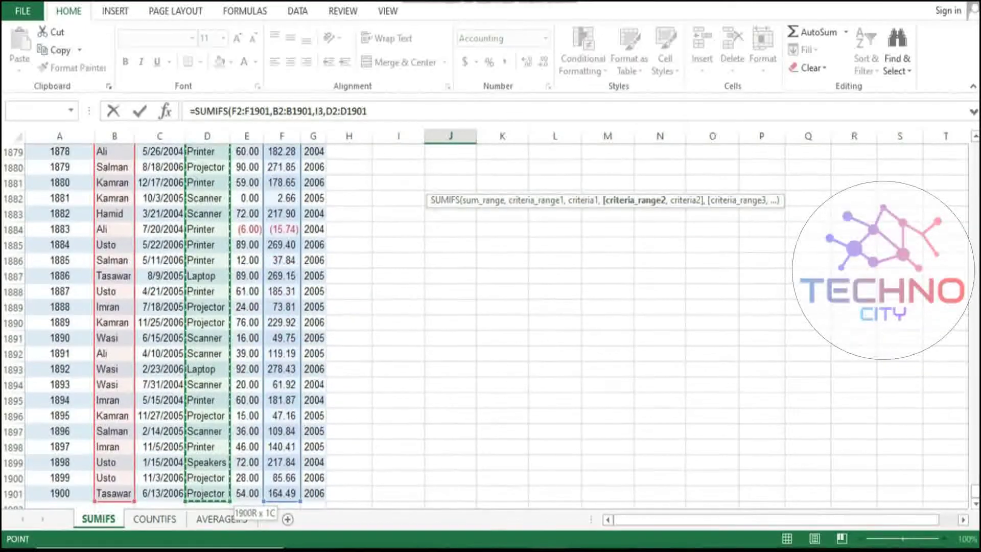
type(",")
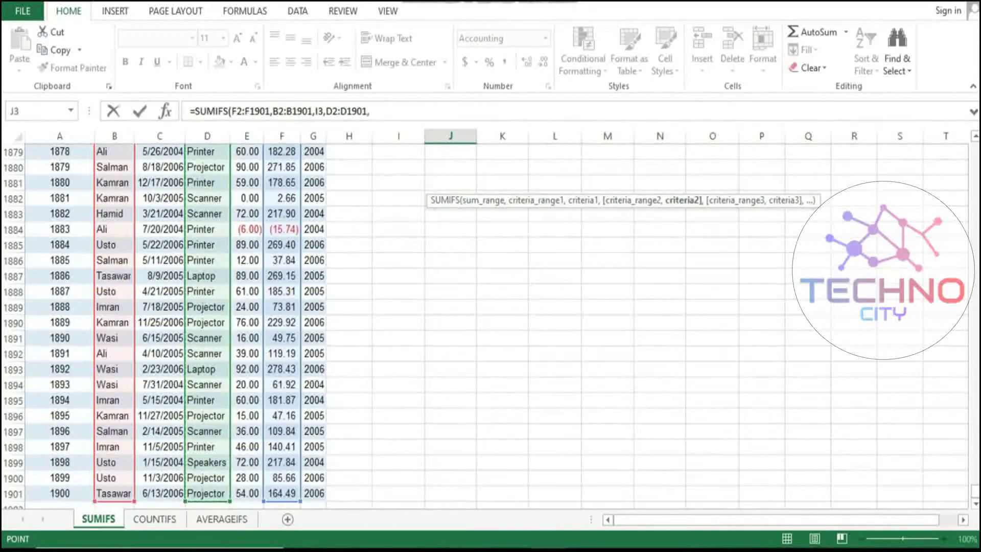
key("Up")
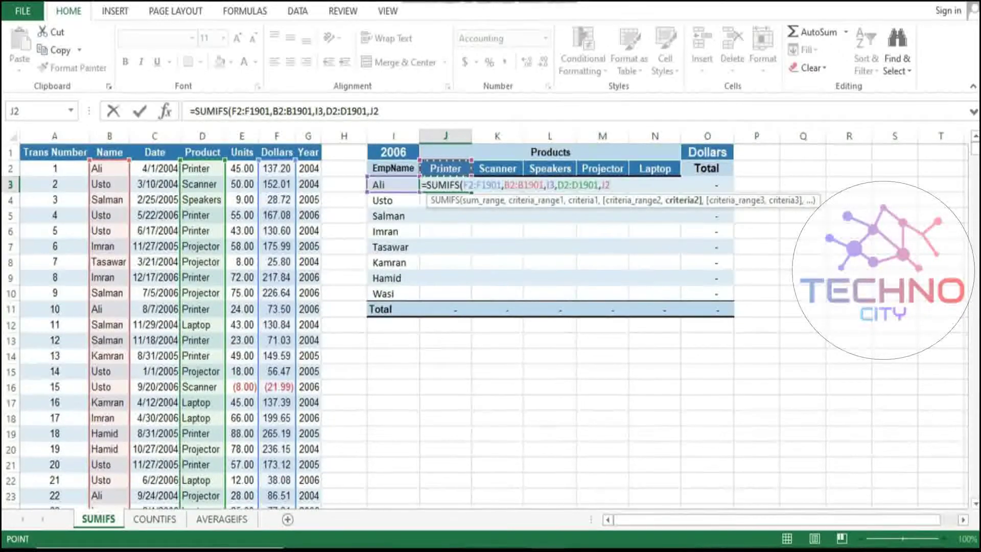
type(",")
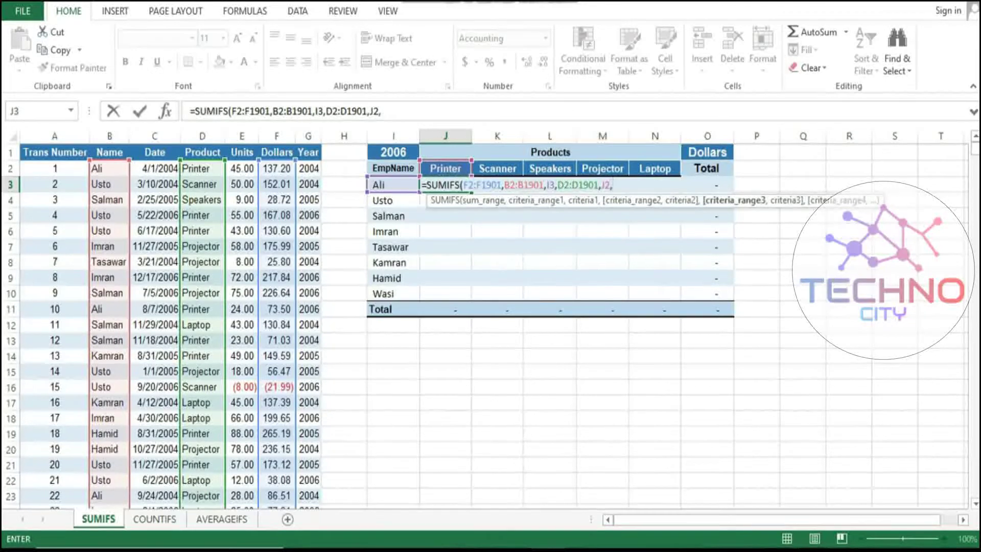
Add the Year range G2:G1901 with year cell I1 as criterion and commit, giving 2,393.37.
key("Up")
key("Left")
key("Left")
key("Left")
key("ctrl+shift+Down")
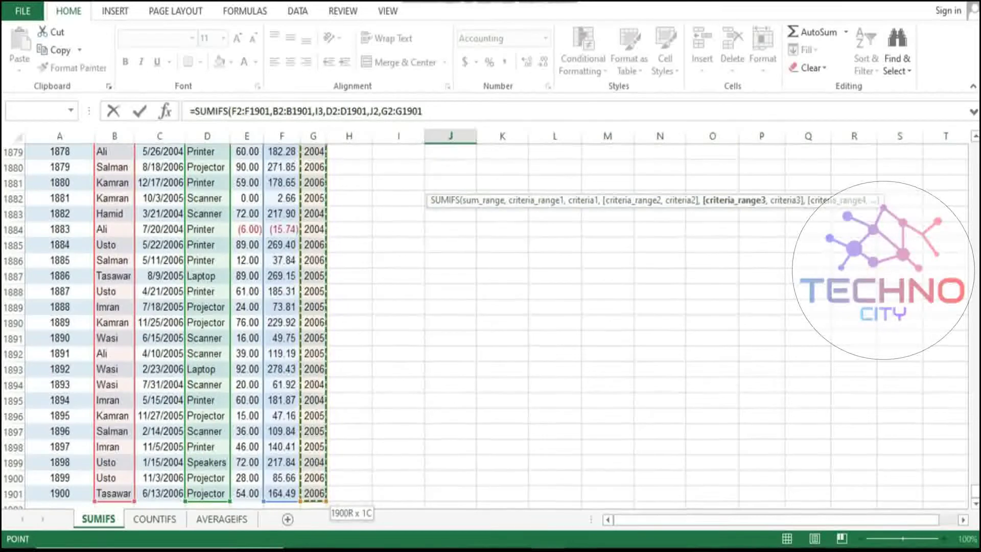
type(",")
key("Left")
key("Right")
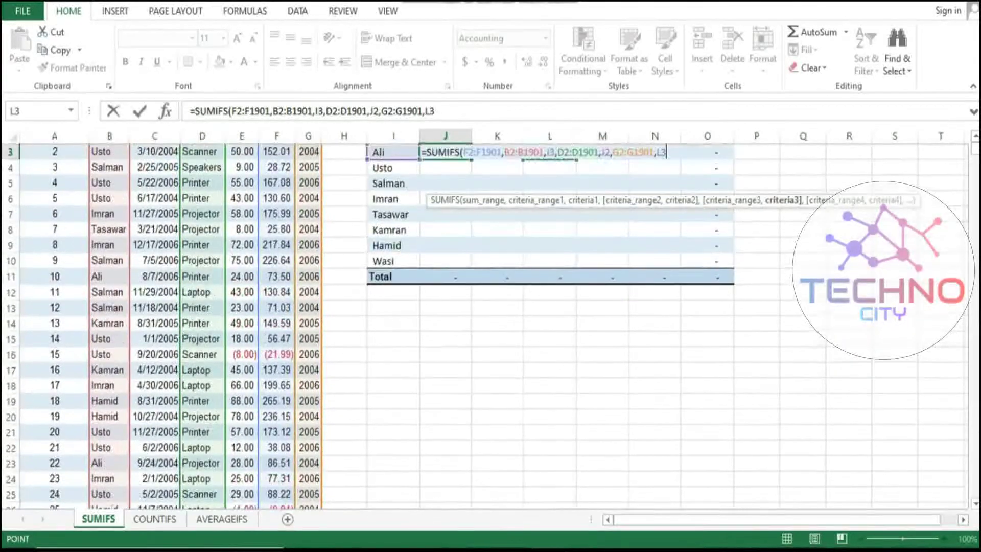
key("Up")
key("Up")
key("Right")
key("Right")
key("Left")
key("Left")
key("Left")
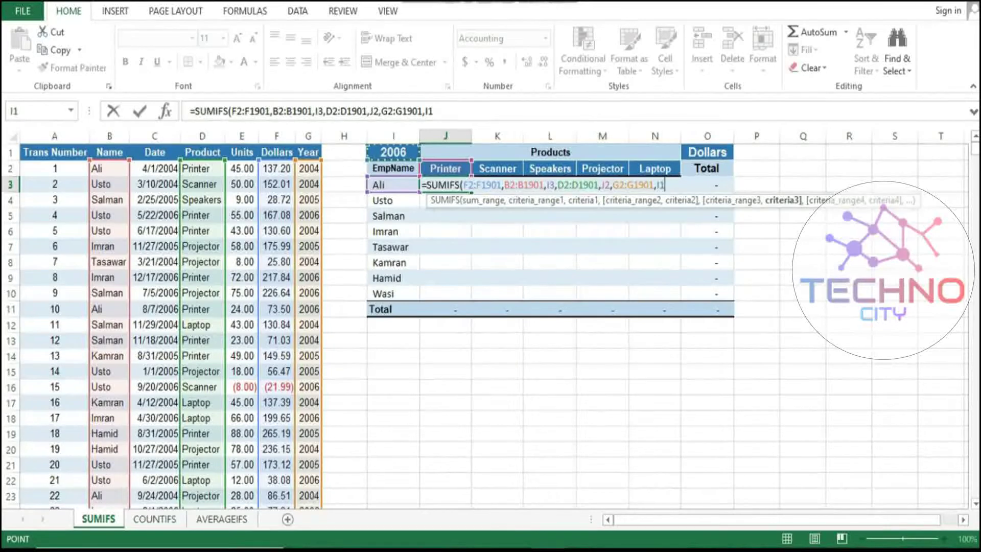
key("Return")
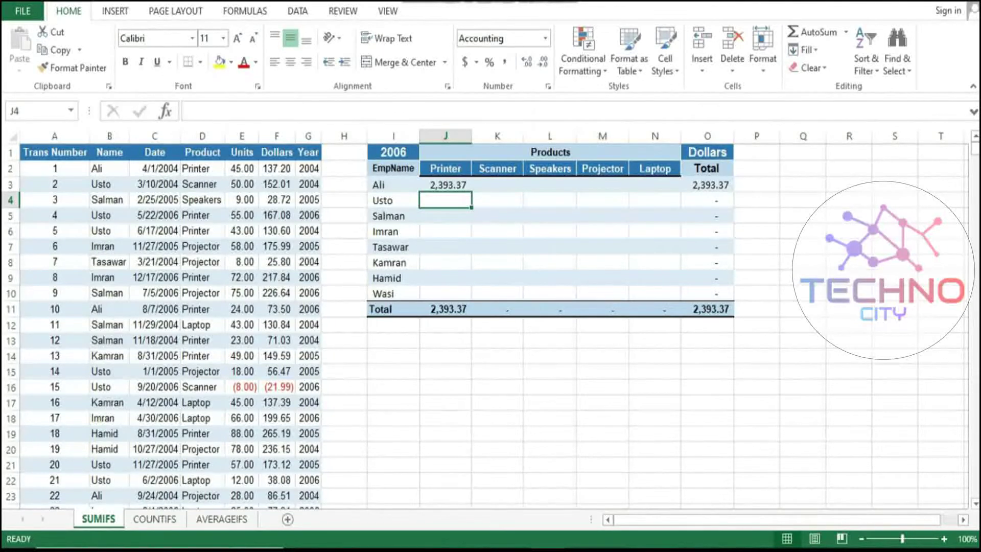
left_click(394, 152)
key("alt+Down")
key("Up")
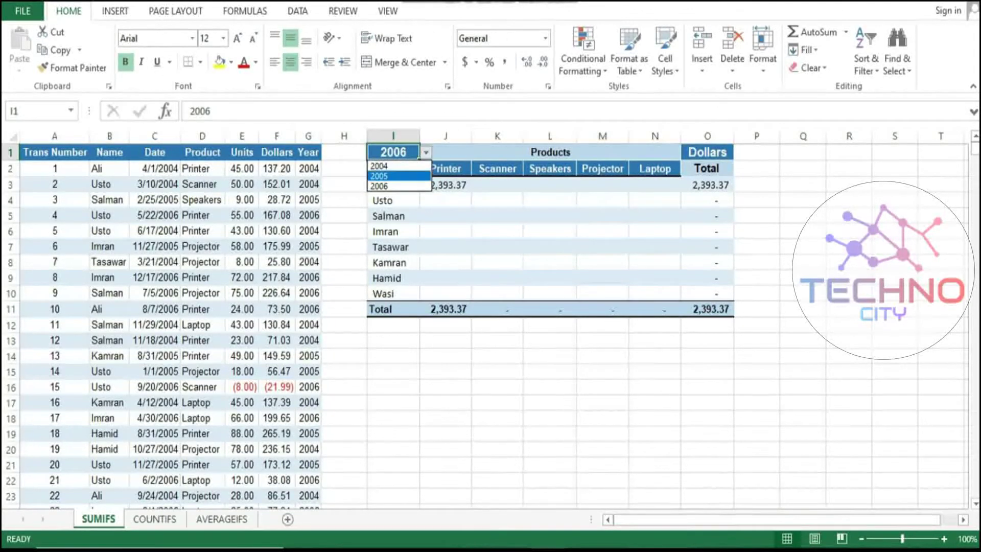
key("Return")
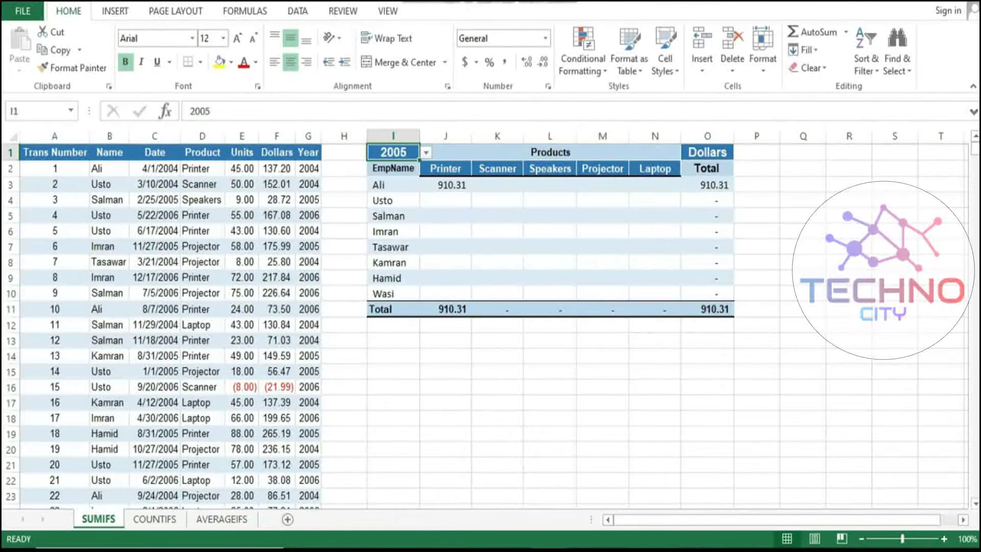
left_click(445, 185)
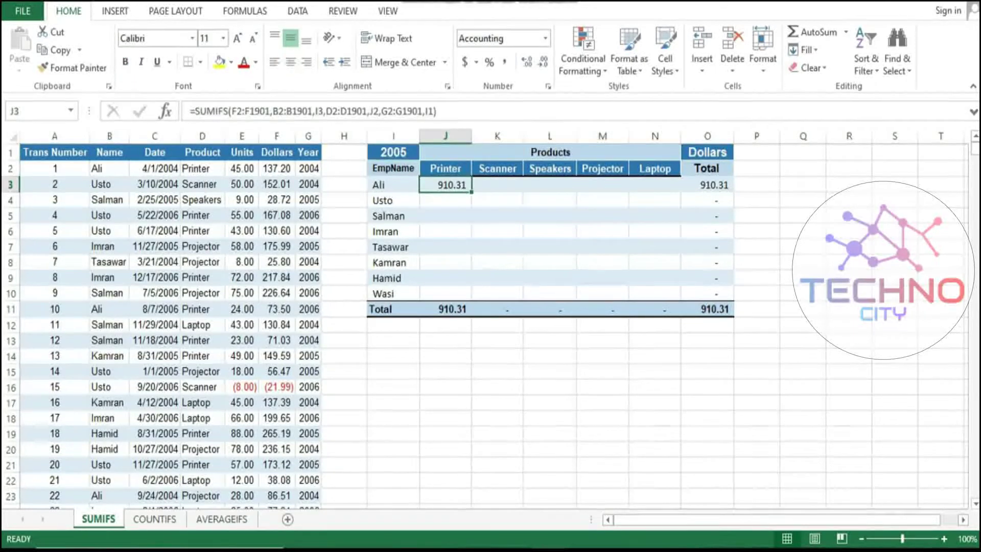
key("Right")
key("Right")
key("Right")
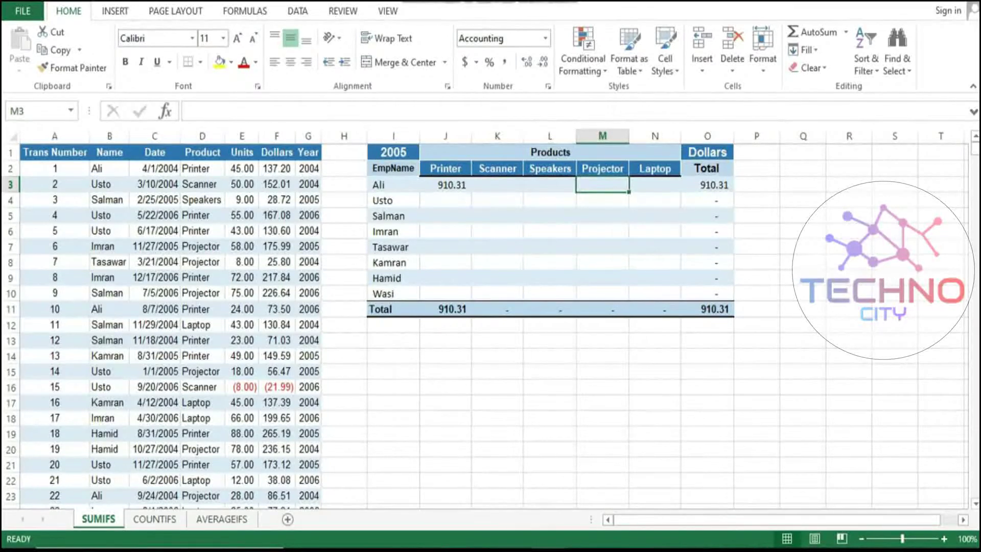
key("Left")
key("Left")
key("Right")
key("Right")
left_click(445, 184)
mouse_move(446, 185)
left_mouse_down()
mouse_move(497, 184)
mouse_move(602, 231)
mouse_move(654, 294)
left_mouse_up()
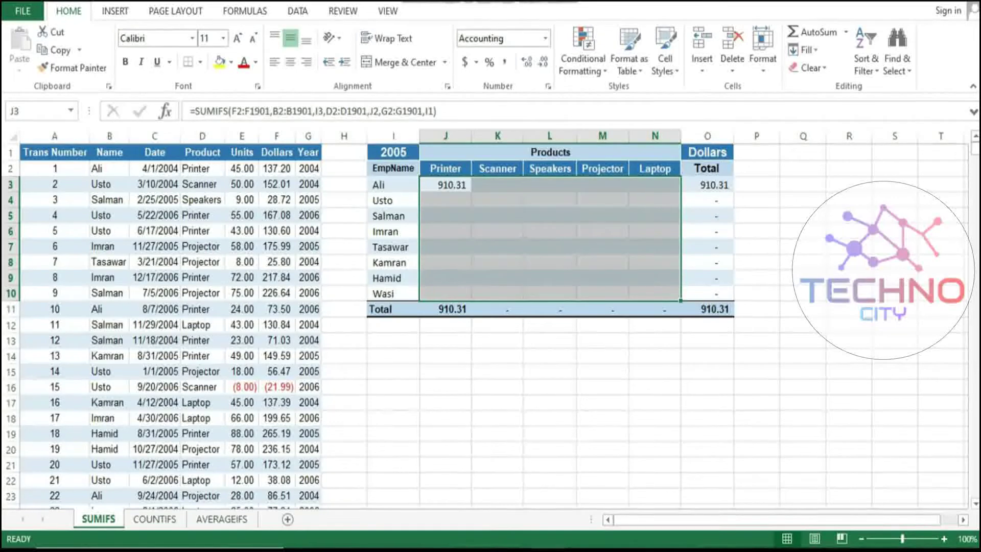
left_click(446, 185)
In J3's formula, lock $F$2:$F$1901 and $B$2:$B$1901 and add $ before I3.
double_click(503, 184)
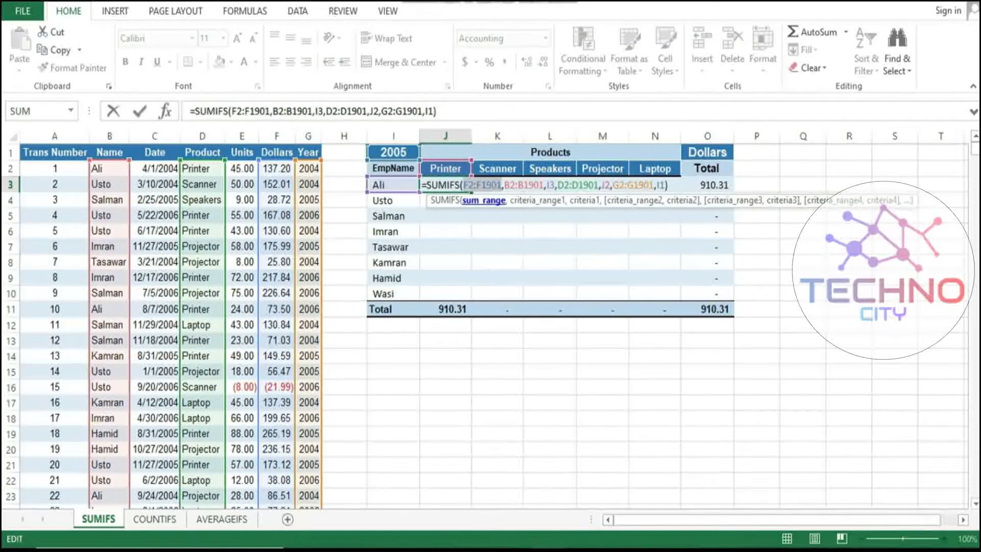
key("F4")
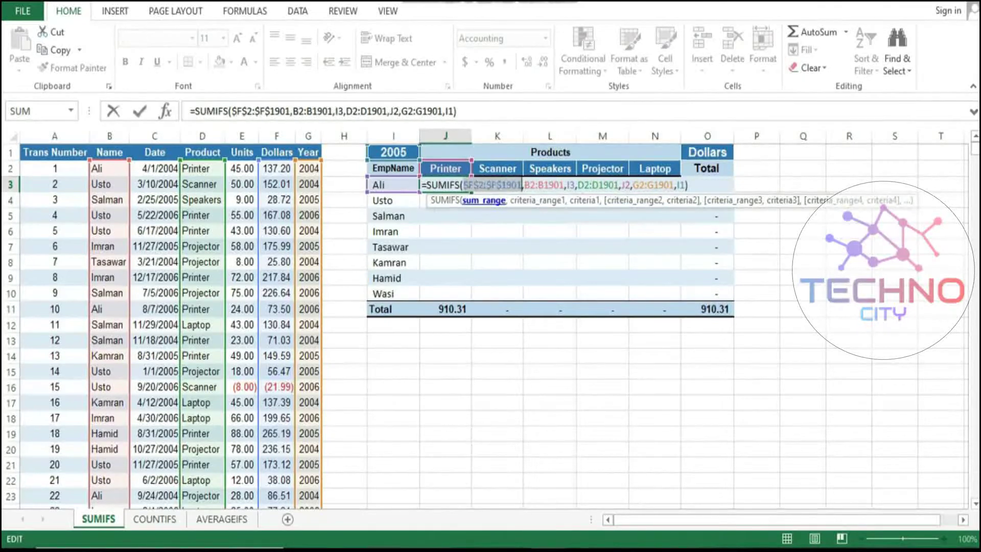
key("Right")
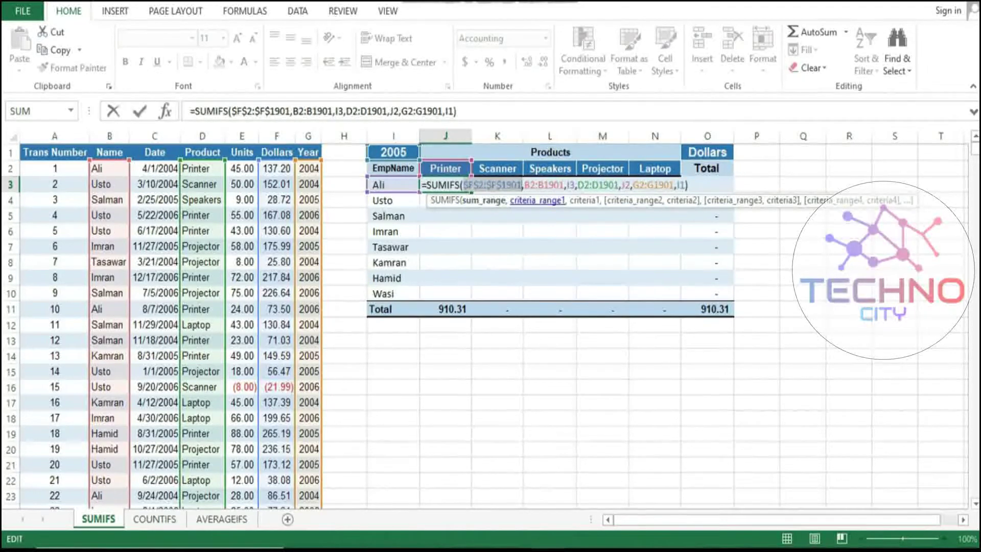
left_click(565, 184)
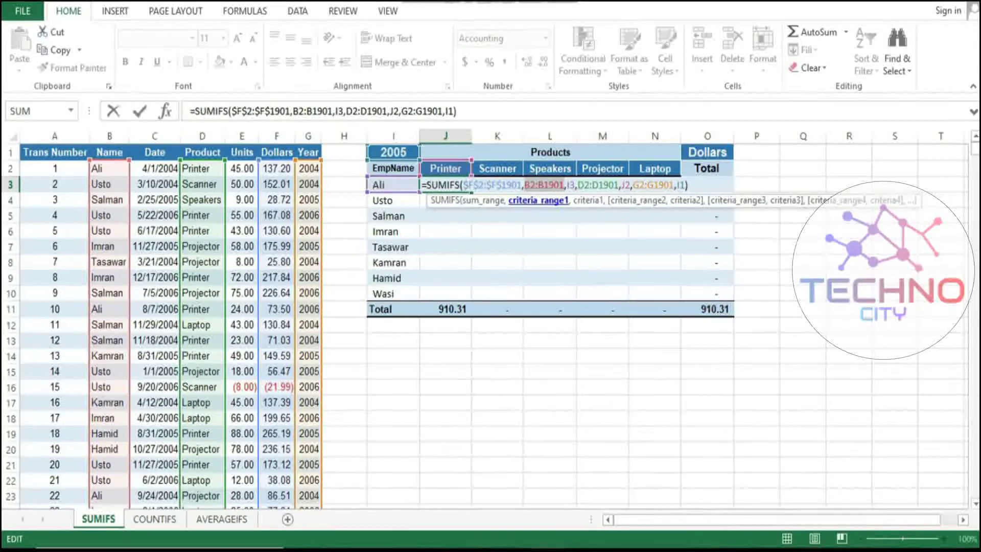
key("F4")
key("Right")
key("Right")
key("Right")
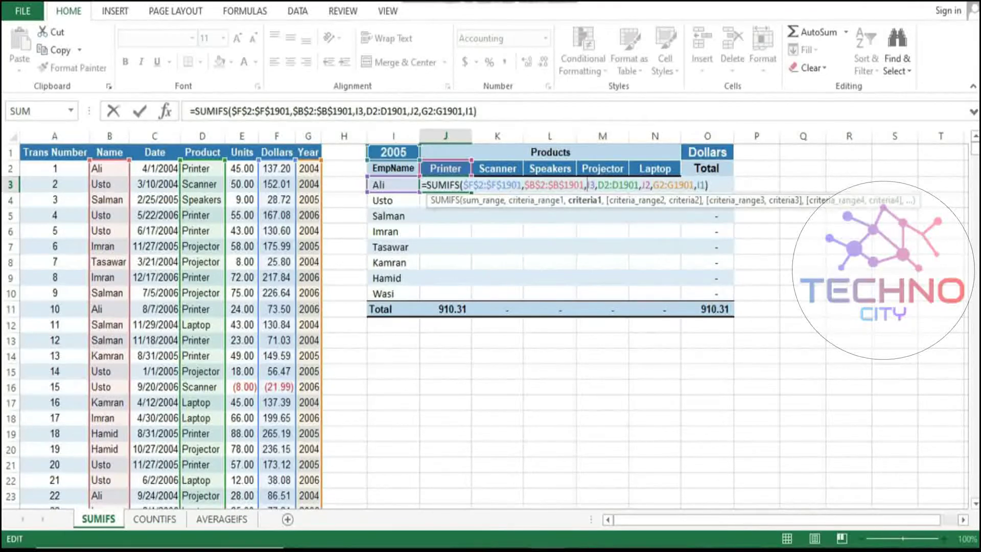
type("$")
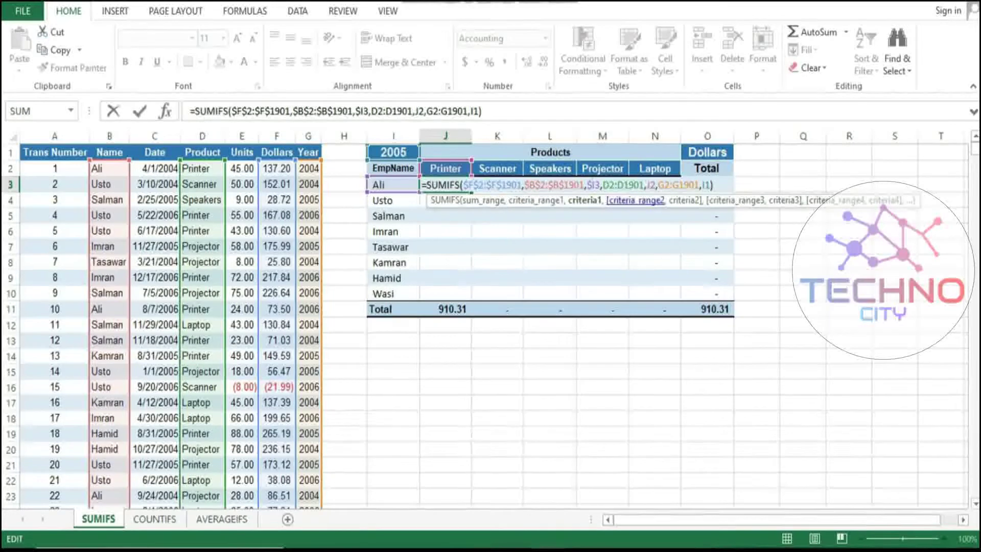
Lock the Product range in J3's formula as $D$2:$D$1901.
left_click(636, 200)
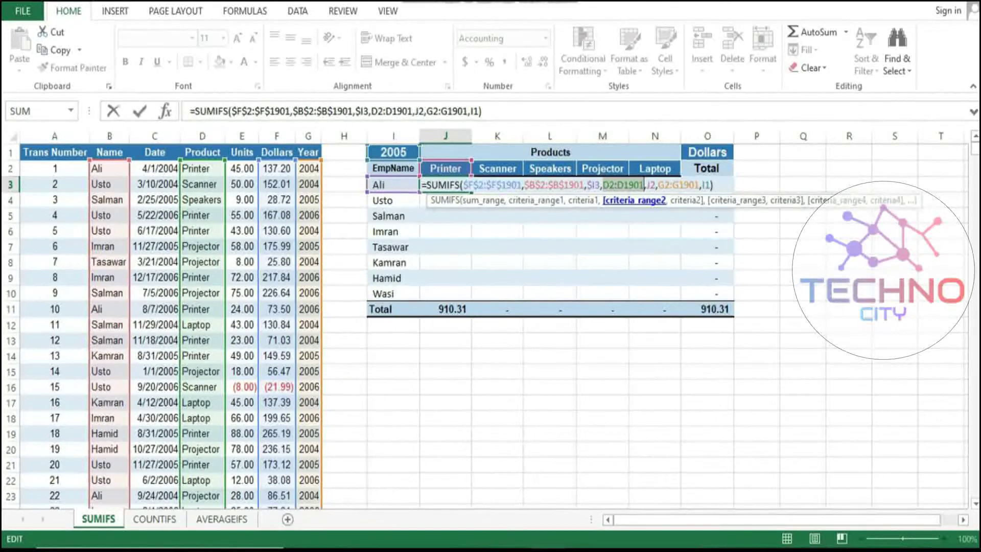
key("F4")
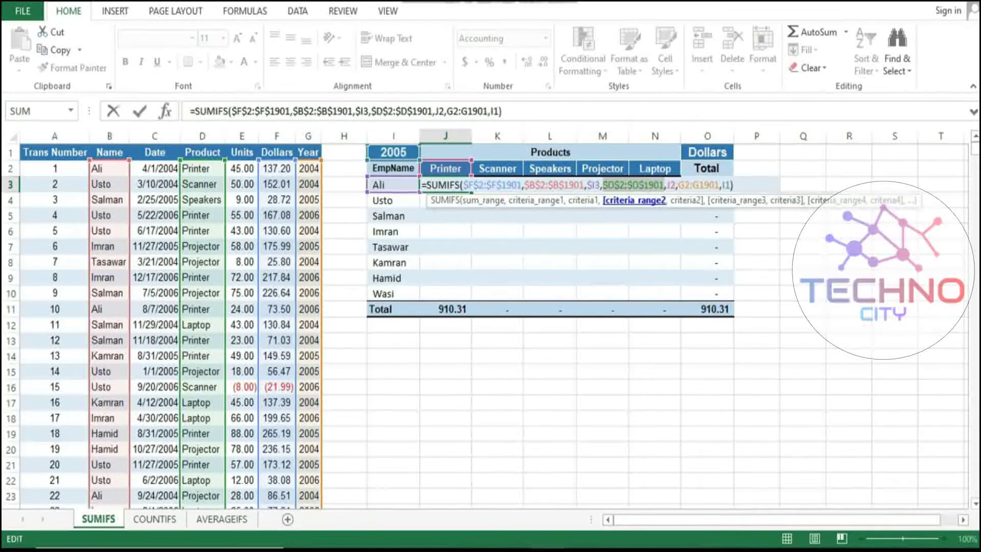
key("Right")
key("Right")
key("shift+Right")
key("shift+Right")
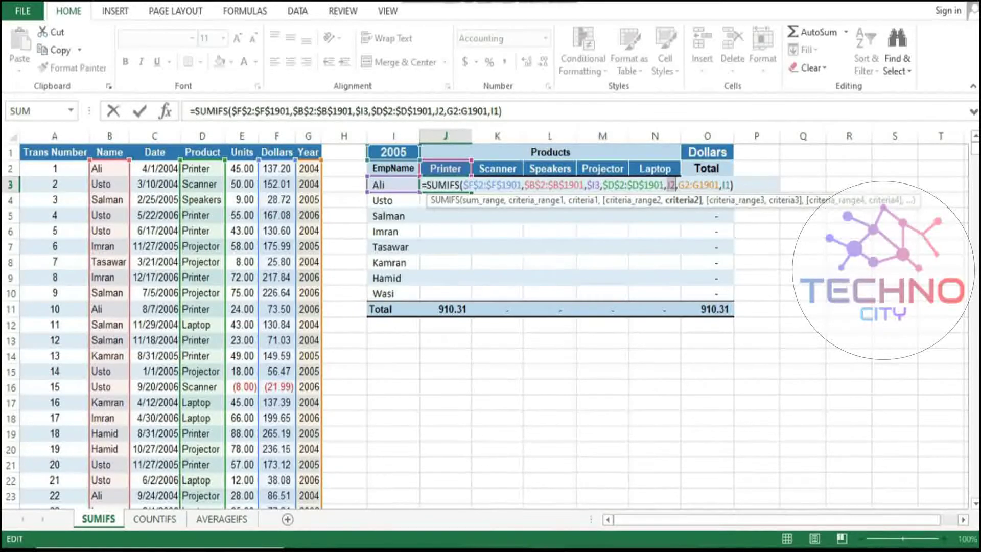
Change the product criterion to J$2 and lock $G$2:$G$1901 and $I$1 in J3's formula.
left_click(670, 185)
type("$")
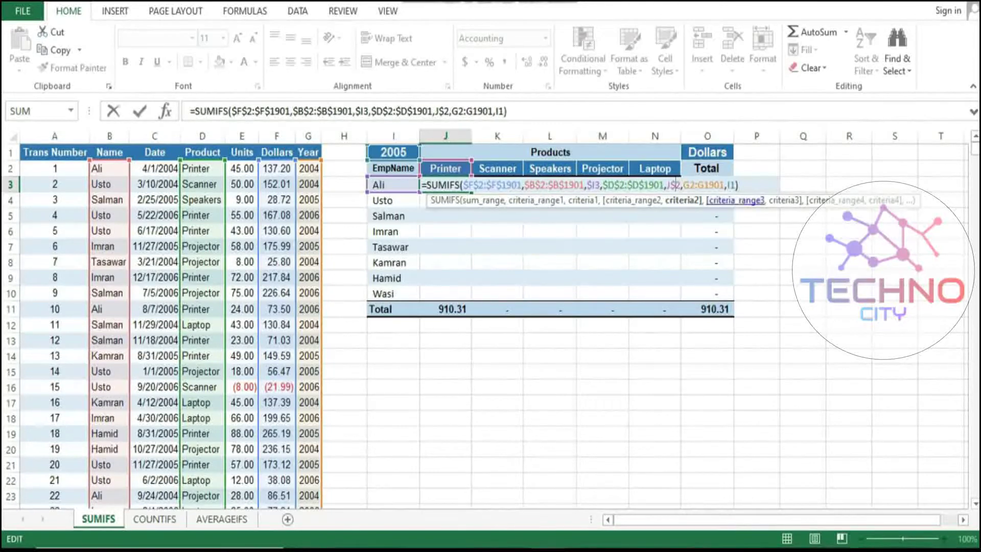
left_click(736, 200)
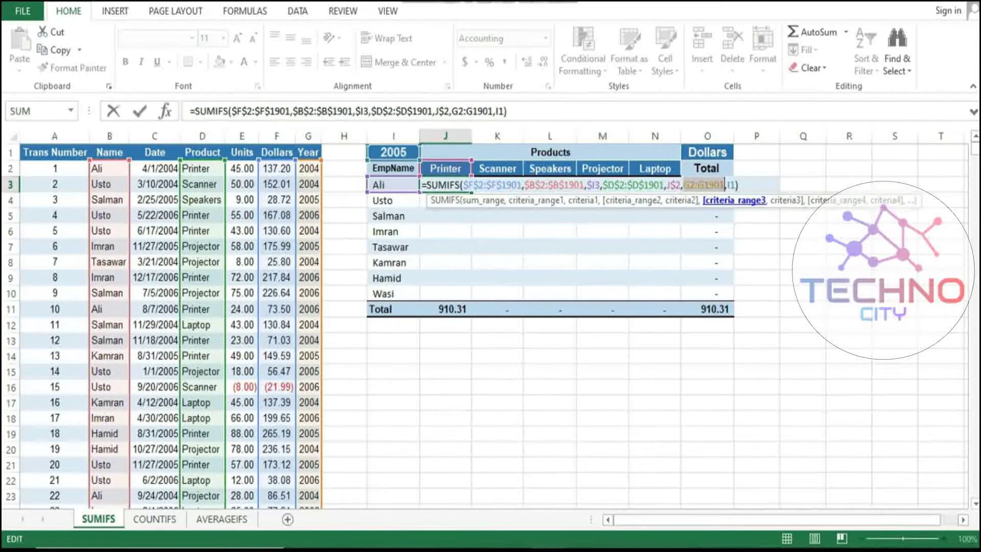
key("F4")
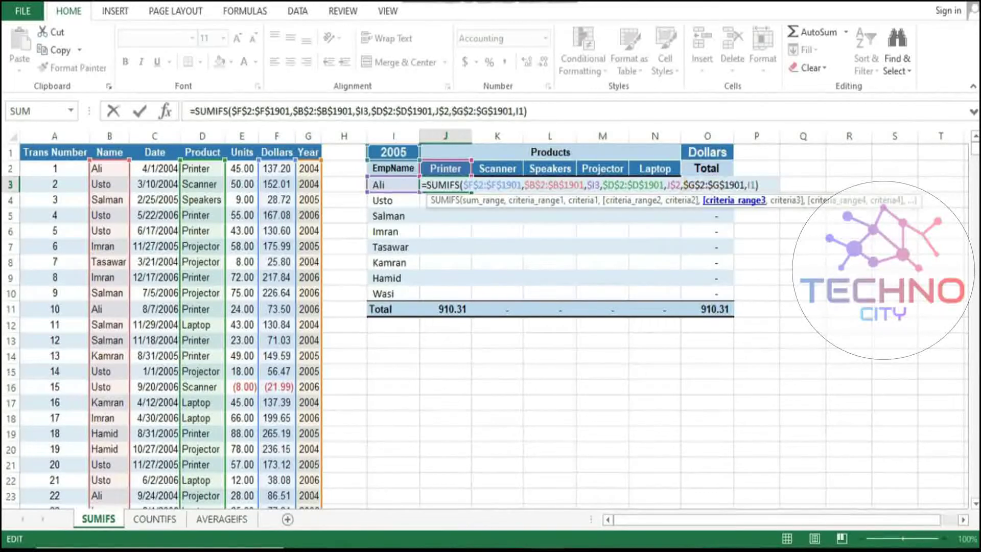
left_click(784, 201)
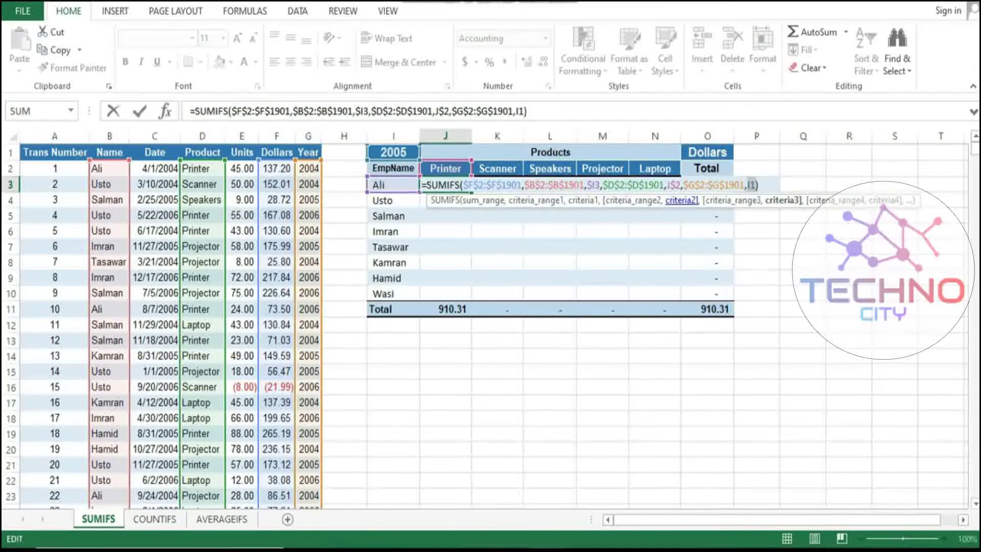
key("super+p")
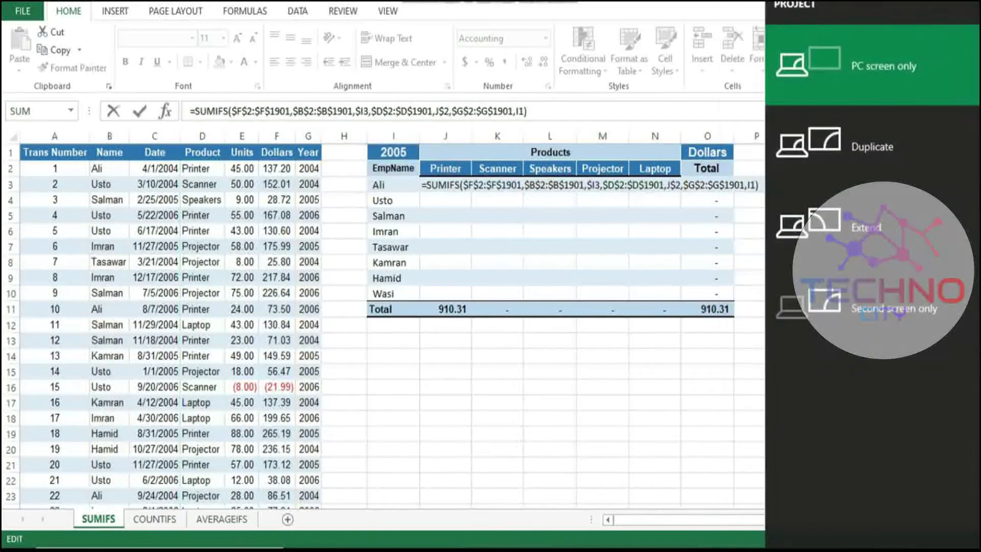
key("Escape")
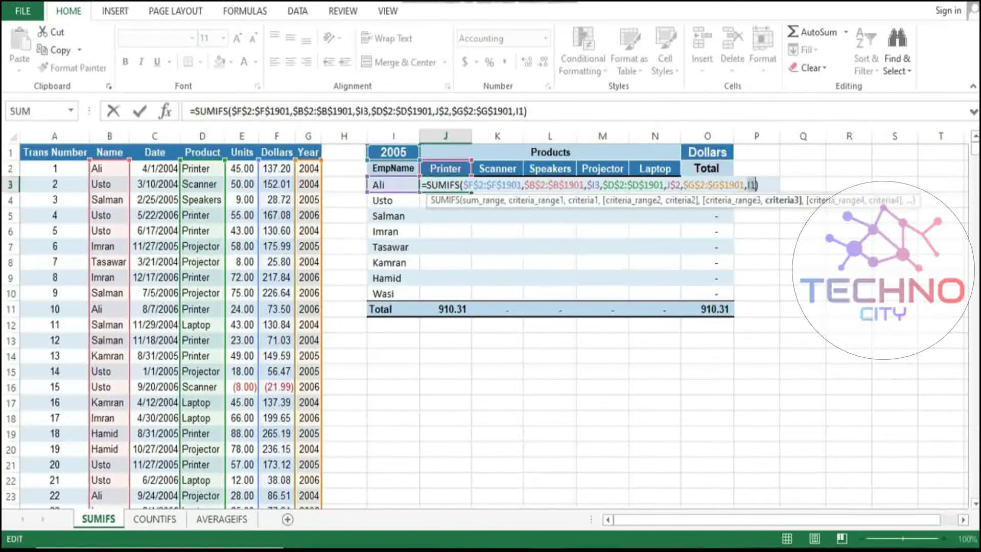
key("F4")
Commit J3's SUMIFS and copy it across J3:N10, giving a grand total of 80,896.67.
key("Return")
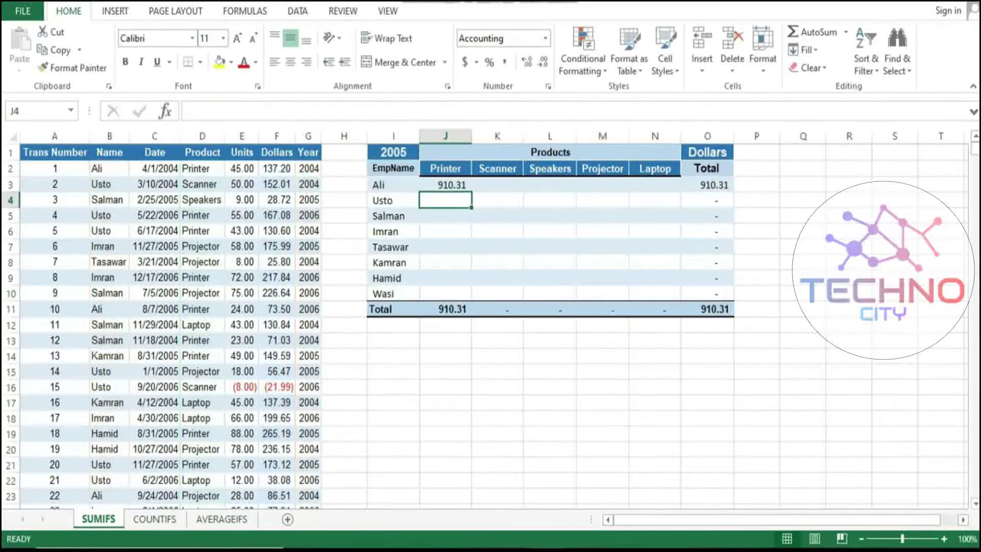
left_click(454, 186)
right_click(453, 186)
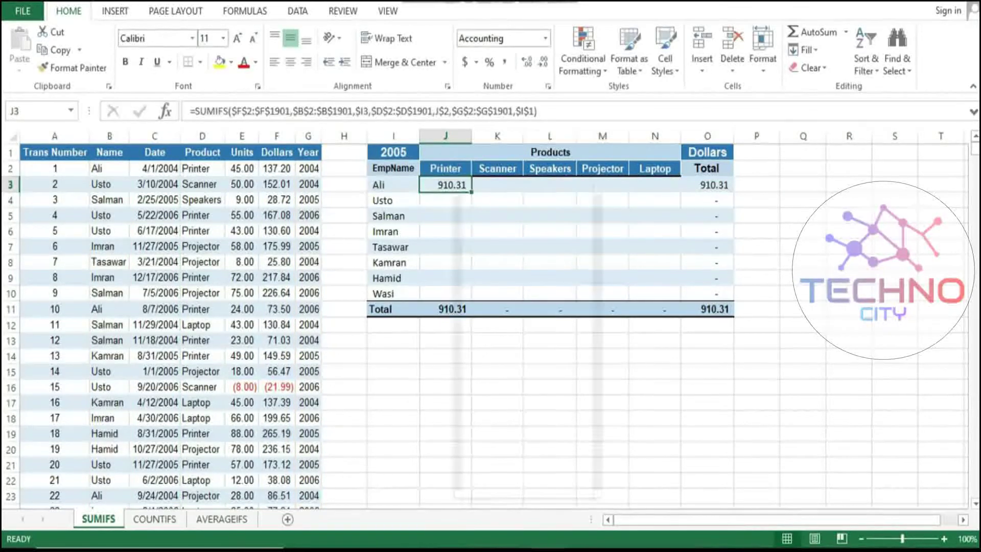
left_click(486, 216)
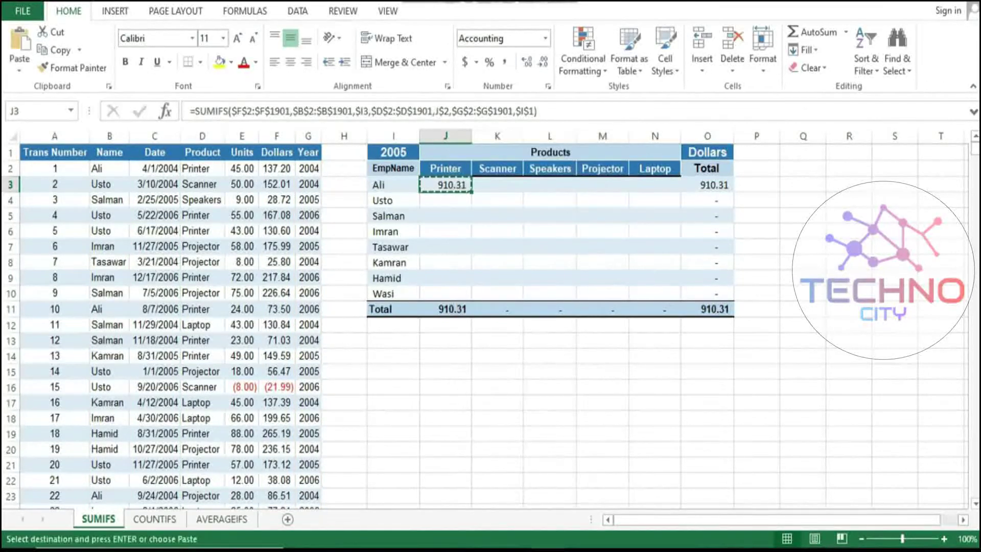
left_click_drag(444, 185, 656, 294)
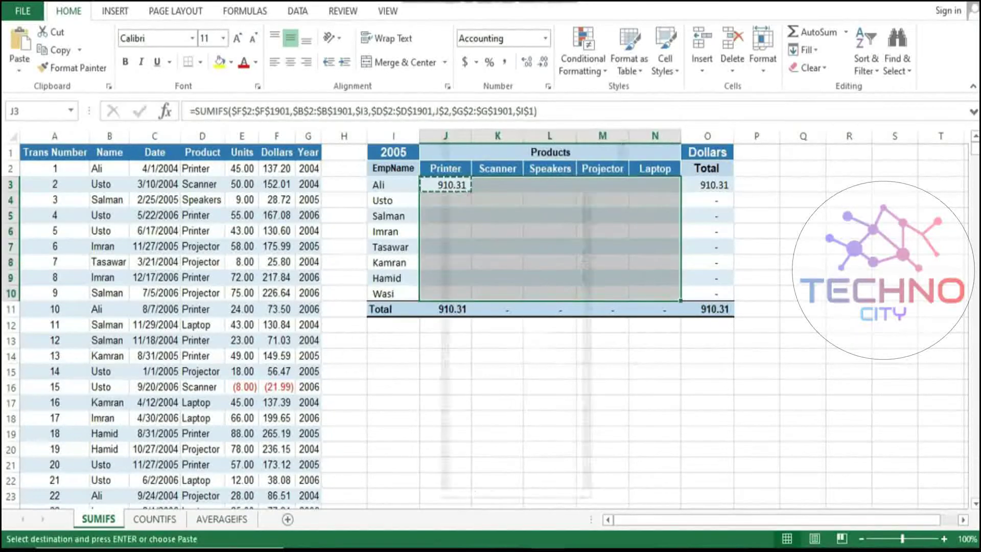
right_click(446, 183)
left_click(474, 255)
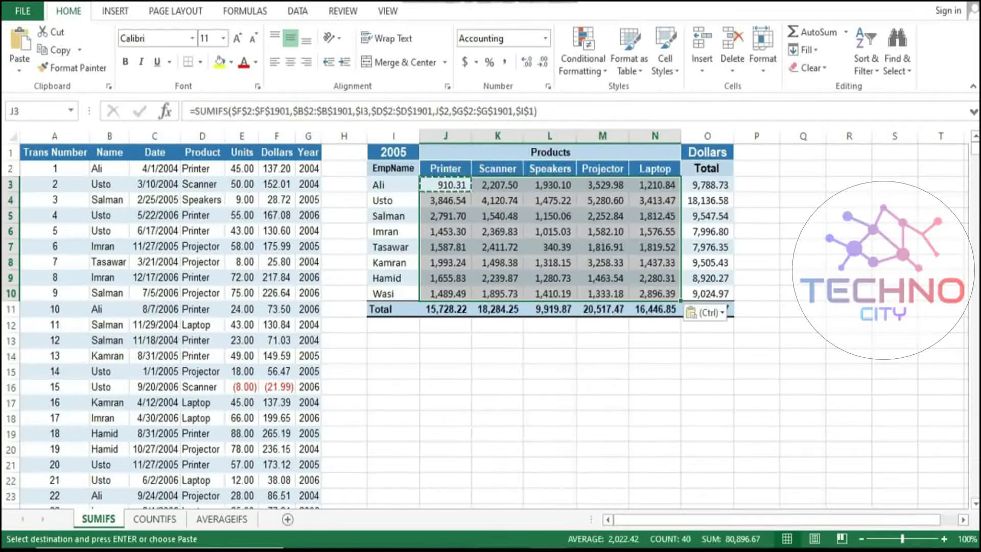
left_click(549, 356)
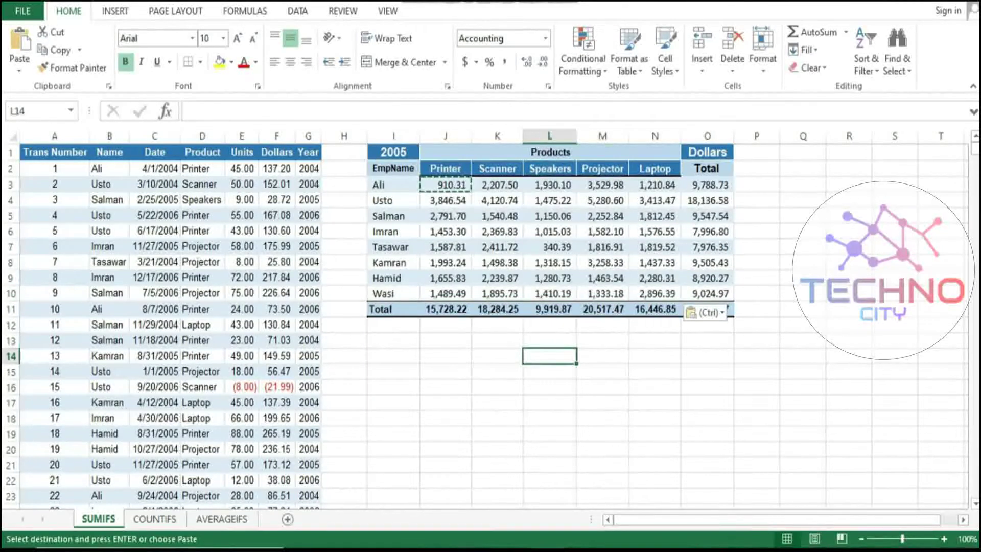
key("Escape")
Check the filled results against the Dollars column and switch the year in I1 to 2006.
left_click_drag(392, 184, 393, 293)
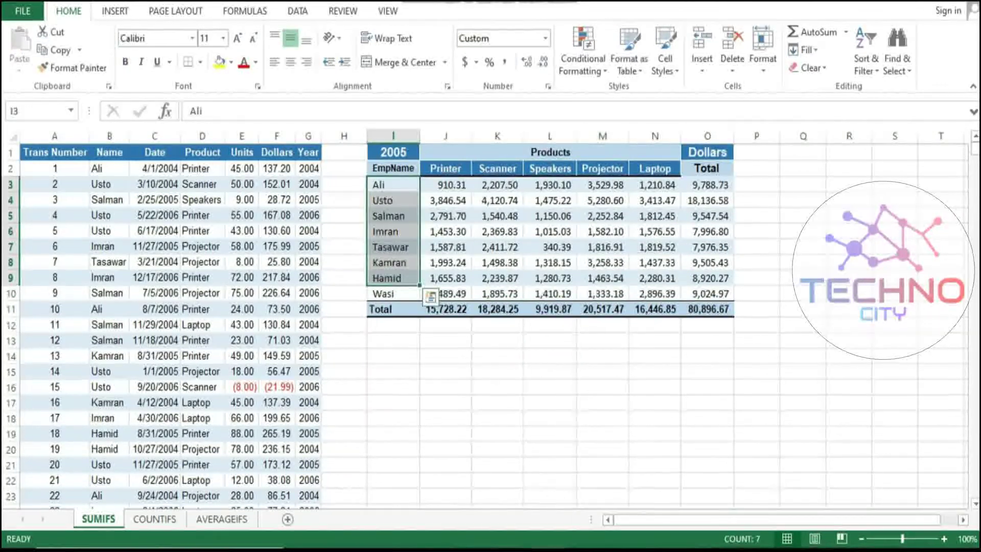
left_click_drag(445, 185, 655, 293)
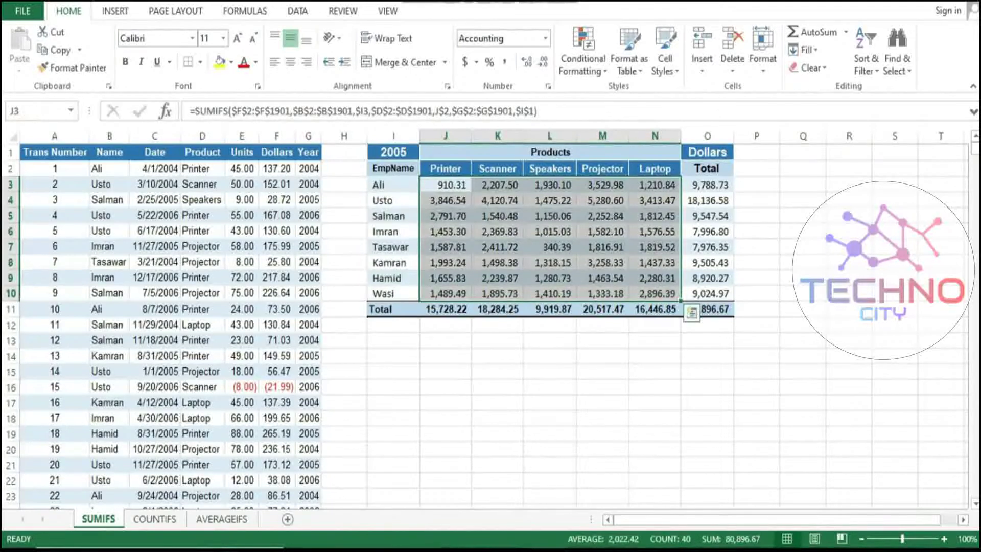
left_click(277, 136)
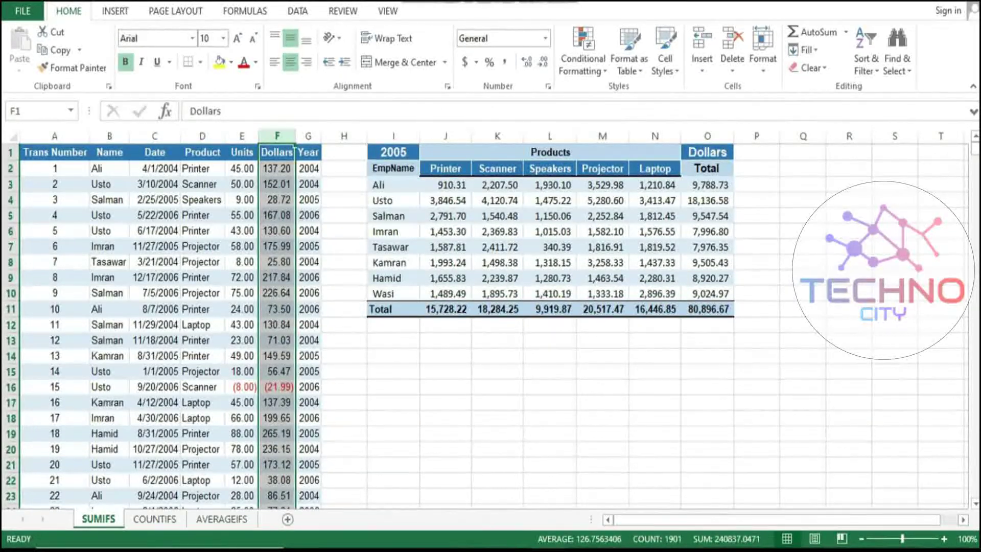
left_click(393, 152)
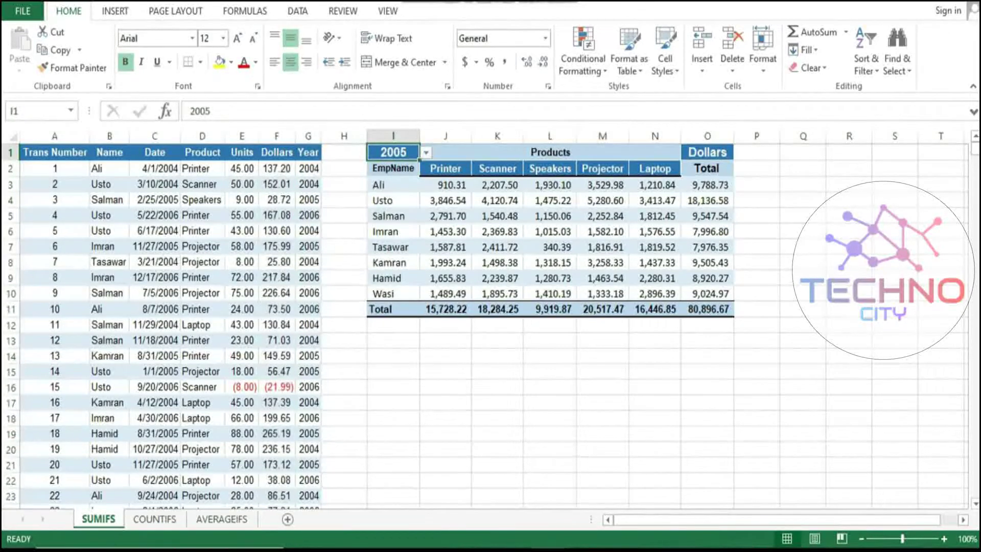
key("alt+Down")
key("Down")
key("Return")
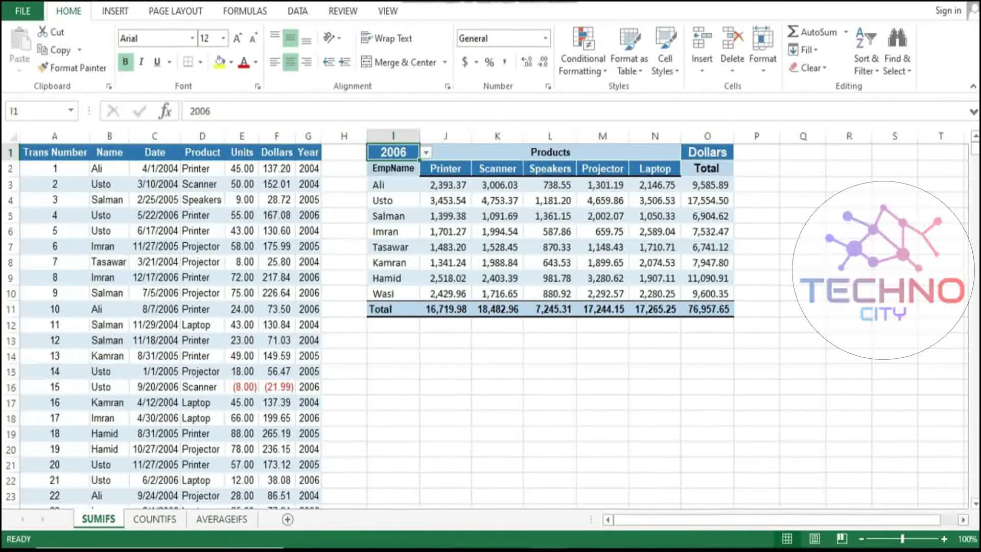
Pick 2004 in I1 to confirm the totals recalculate, then go to the COUNTIFS sheet.
left_click_drag(389, 184, 389, 293)
mouse_move(445, 169)
left_mouse_down()
mouse_move(656, 170)
mouse_move(446, 278)
left_mouse_up()
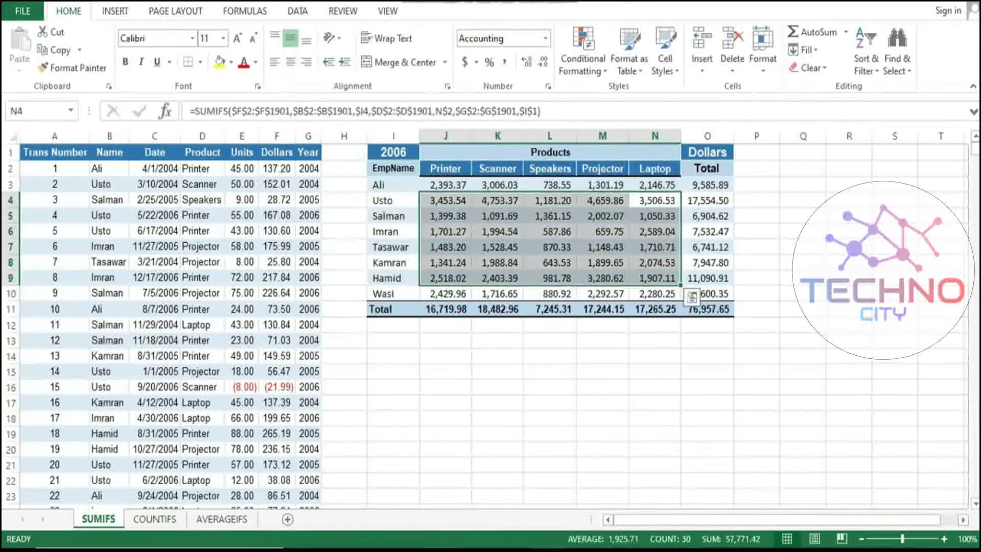
left_click(393, 151)
left_click(426, 152)
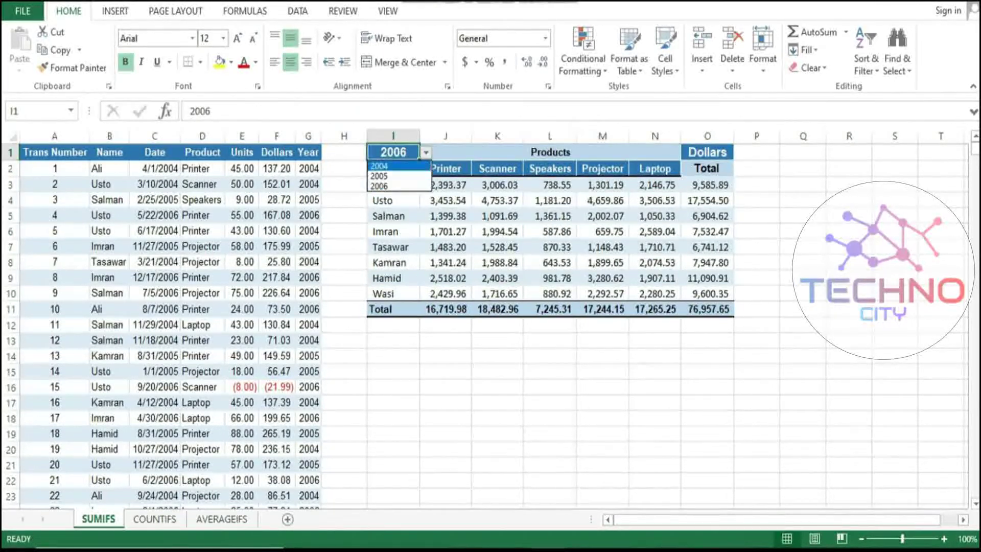
left_click(379, 166)
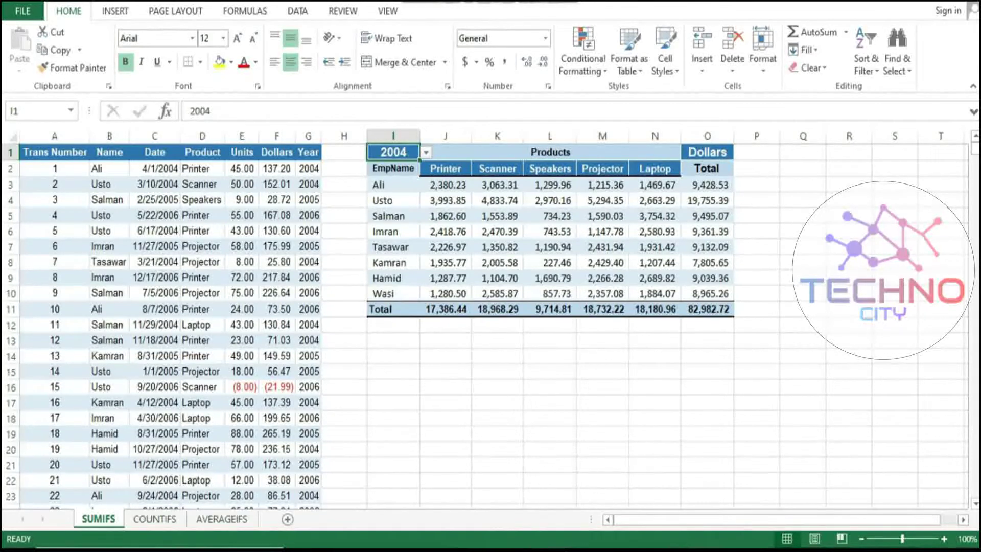
key("ctrl+Page_Down")
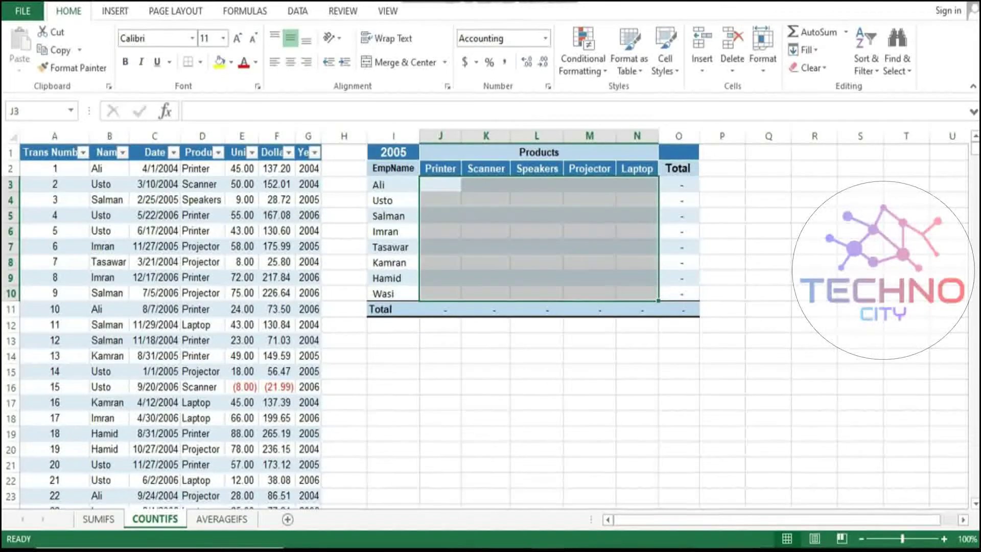
left_click(440, 184)
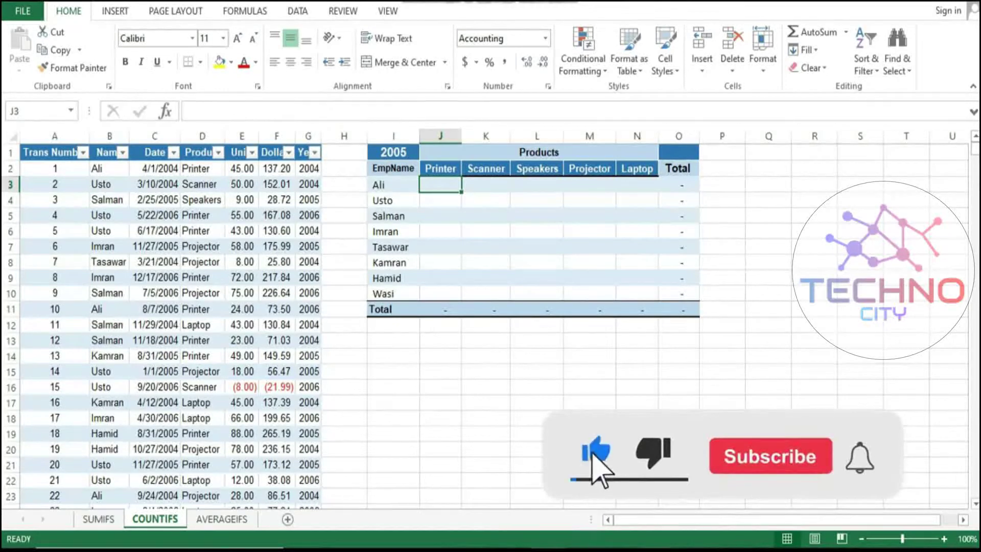
key("Left")
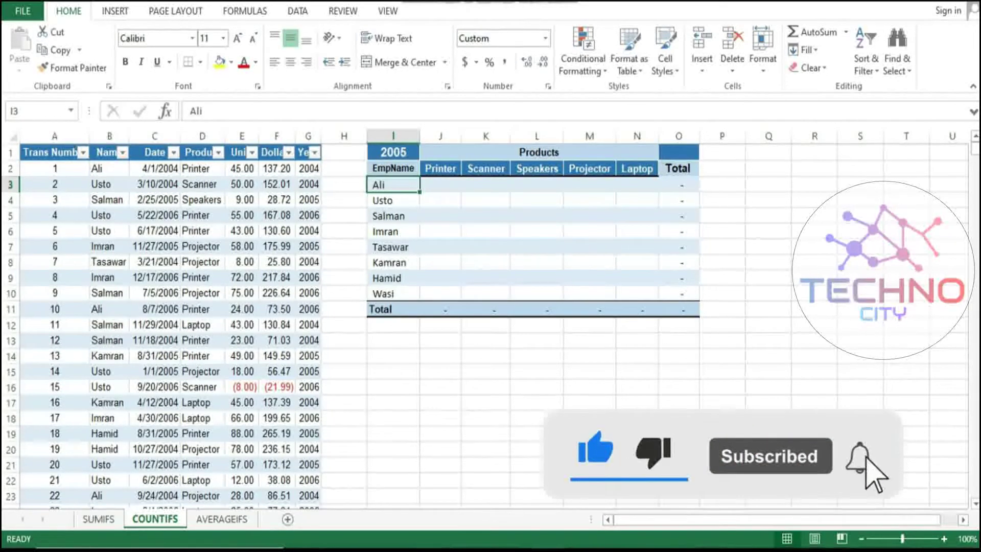
left_click(441, 169)
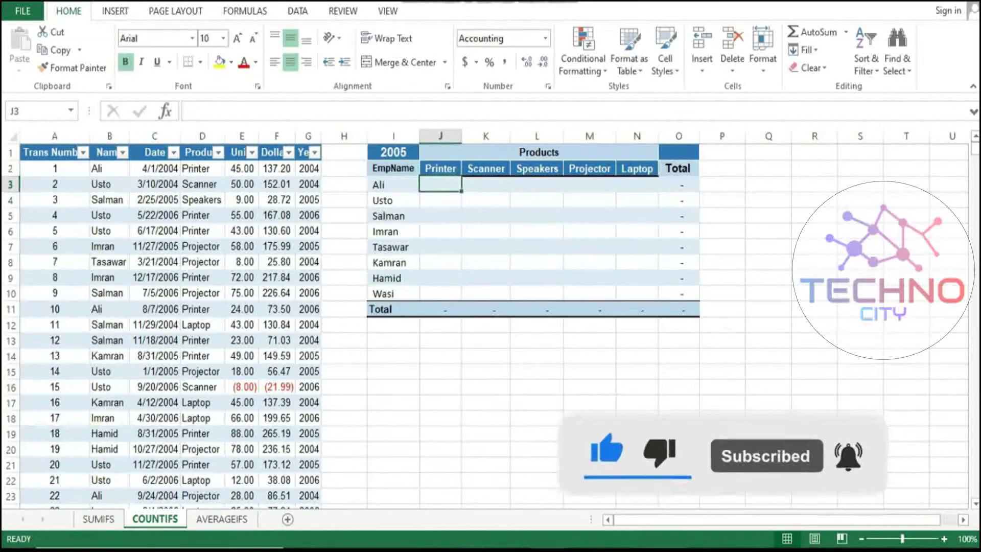
left_click(393, 153)
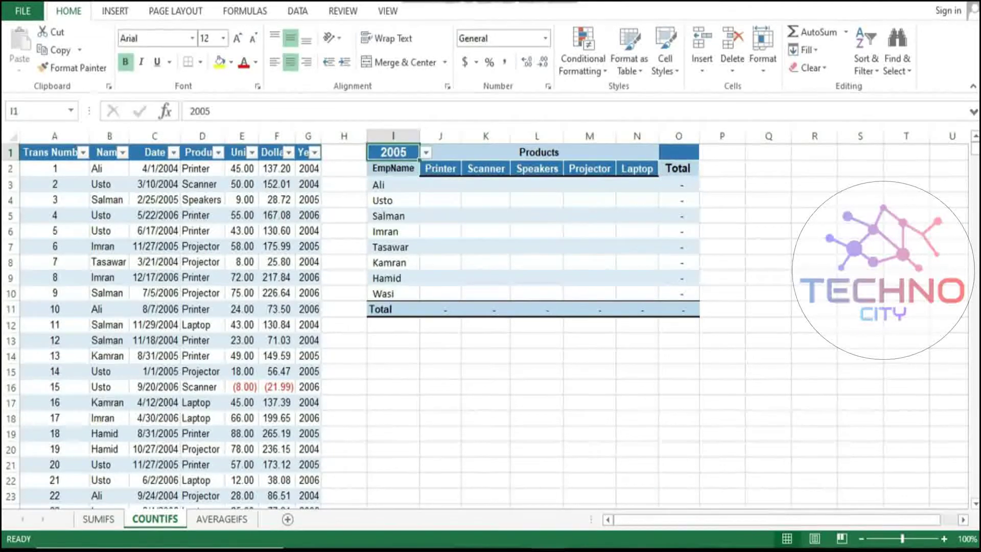
left_click(440, 185)
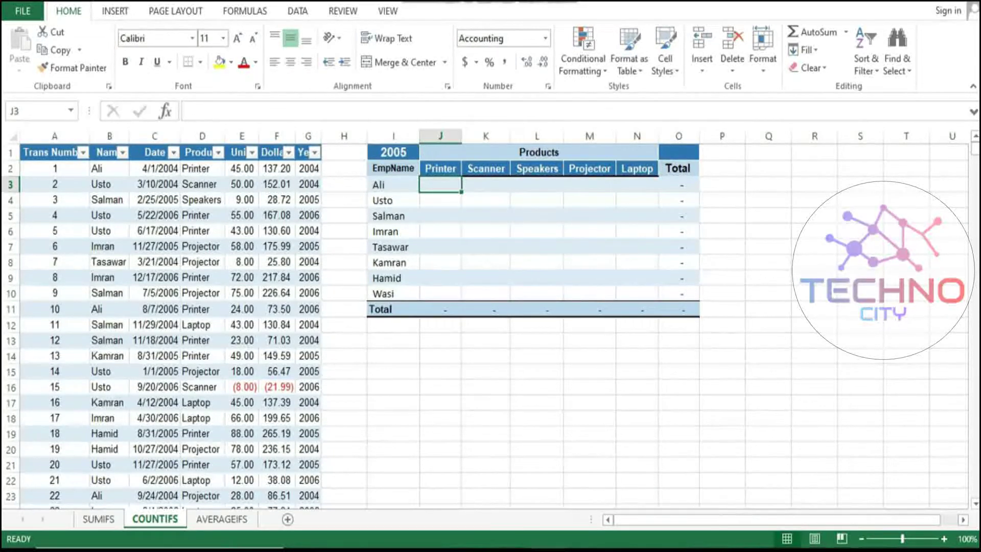
type("=countif")
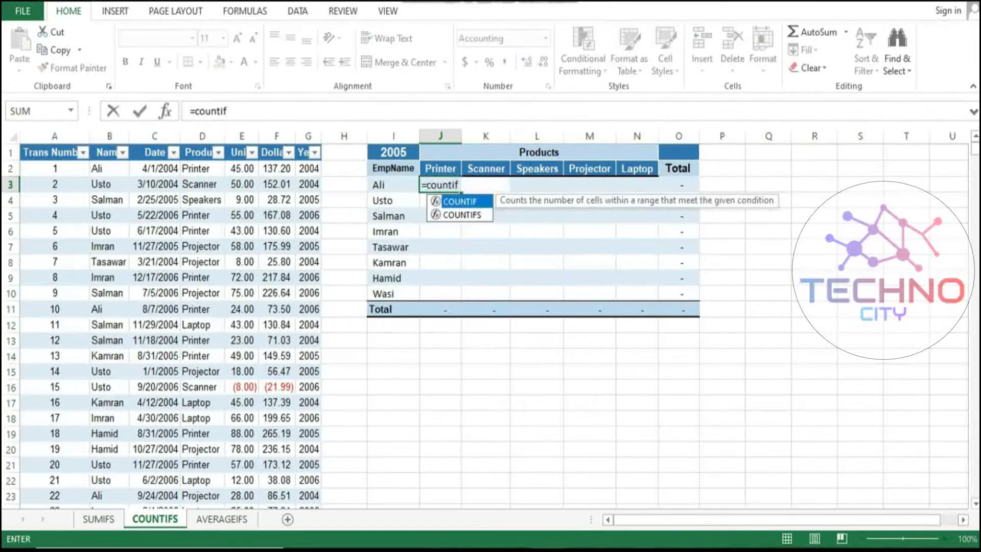
type("s")
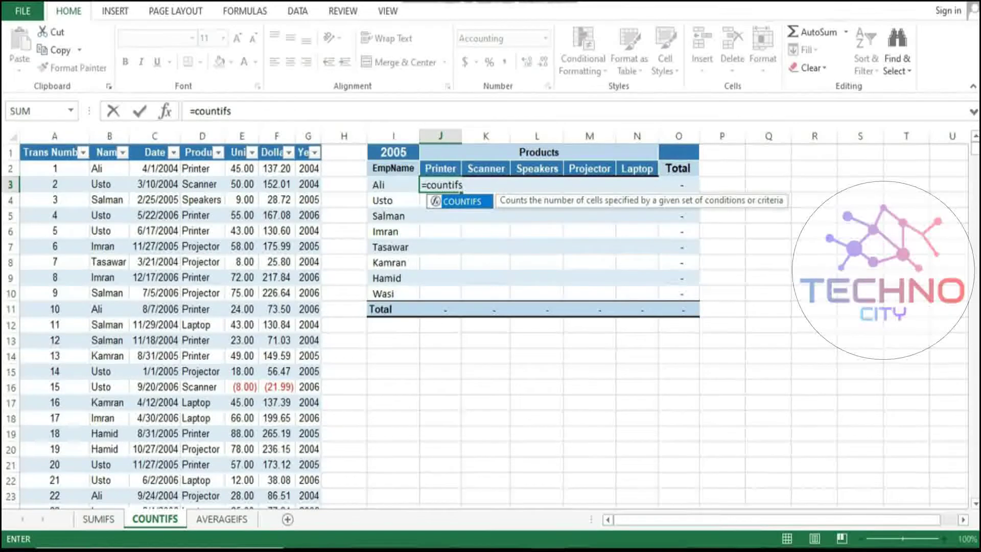
Start COUNTIFS in J3 with Product range D2:D1901 and the Printer header J2 as criterion.
key("Tab")
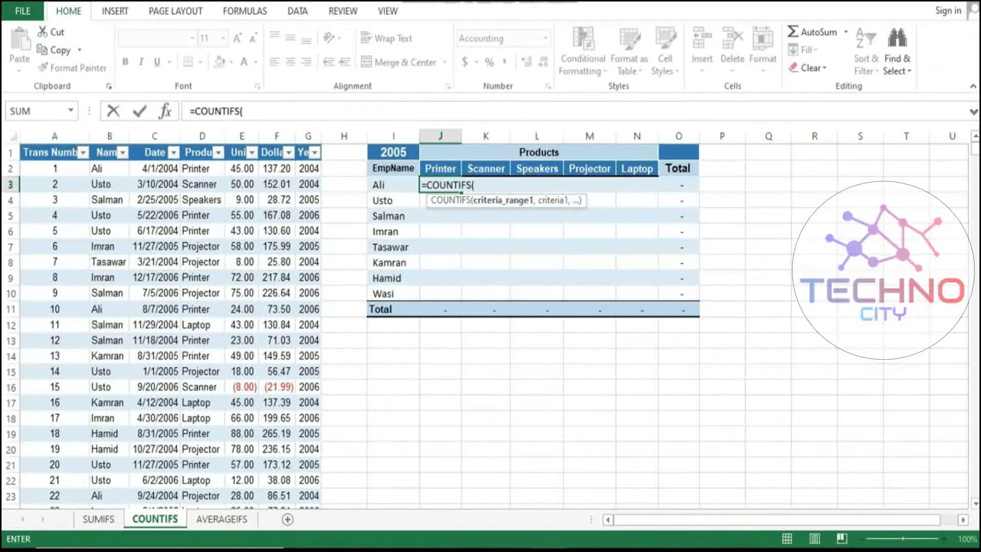
left_click(202, 169)
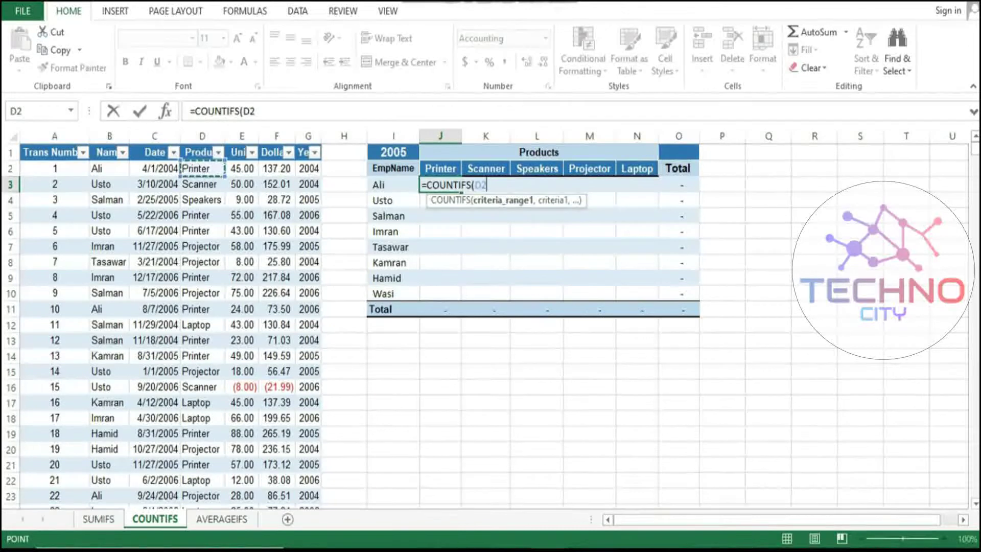
key("ctrl+shift+Down")
type(":D1901,")
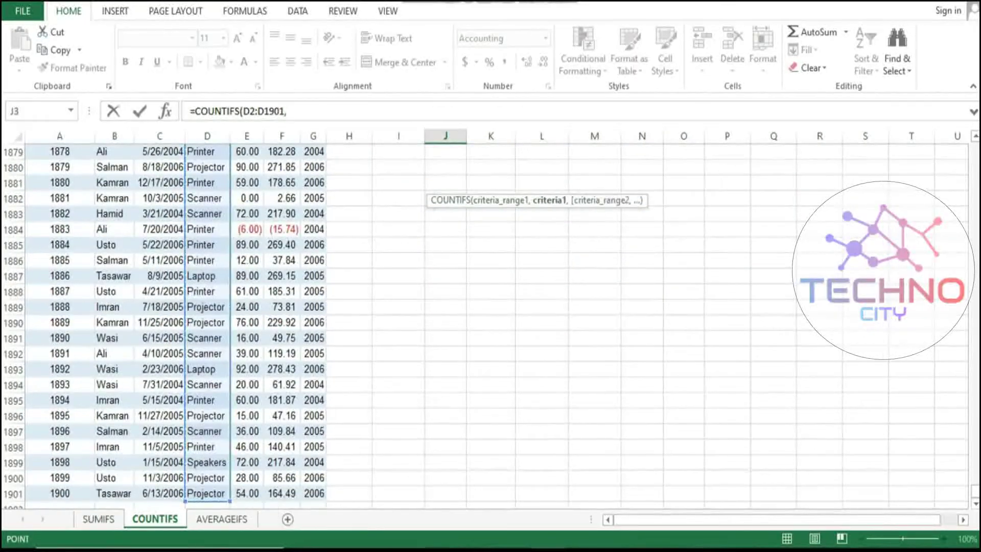
key("Up")
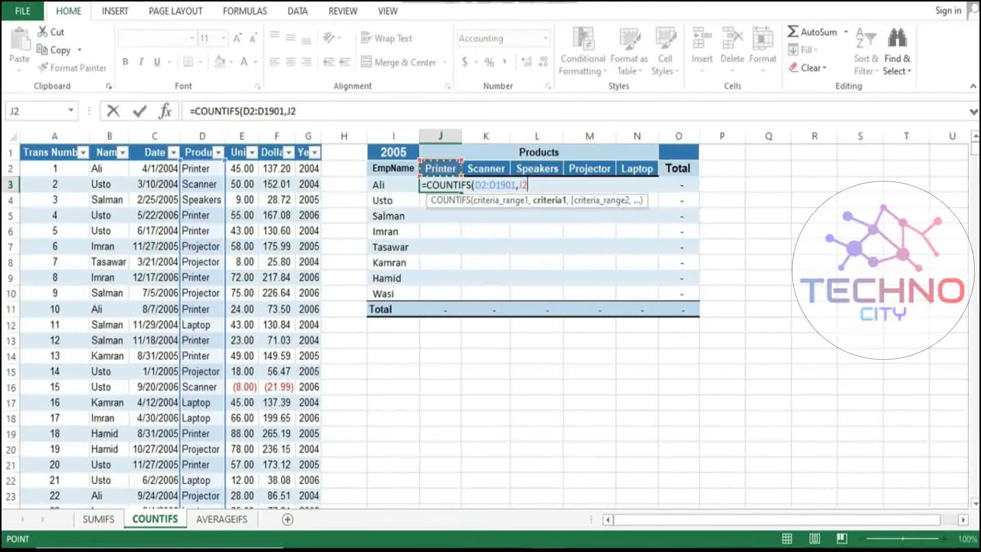
type(",")
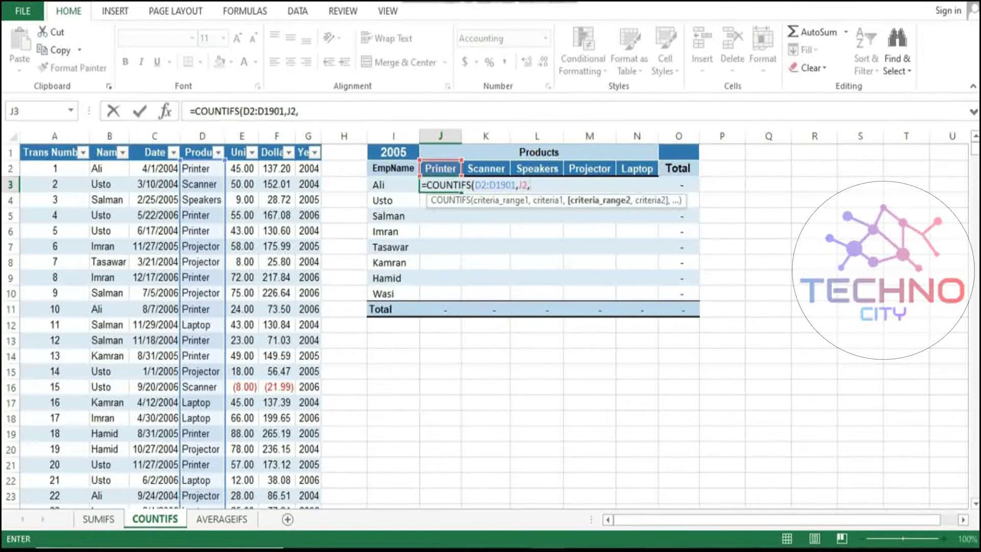
Add the Name range B2:B1901 to the COUNTIFS with Ali in I3 as criterion.
key("Left")
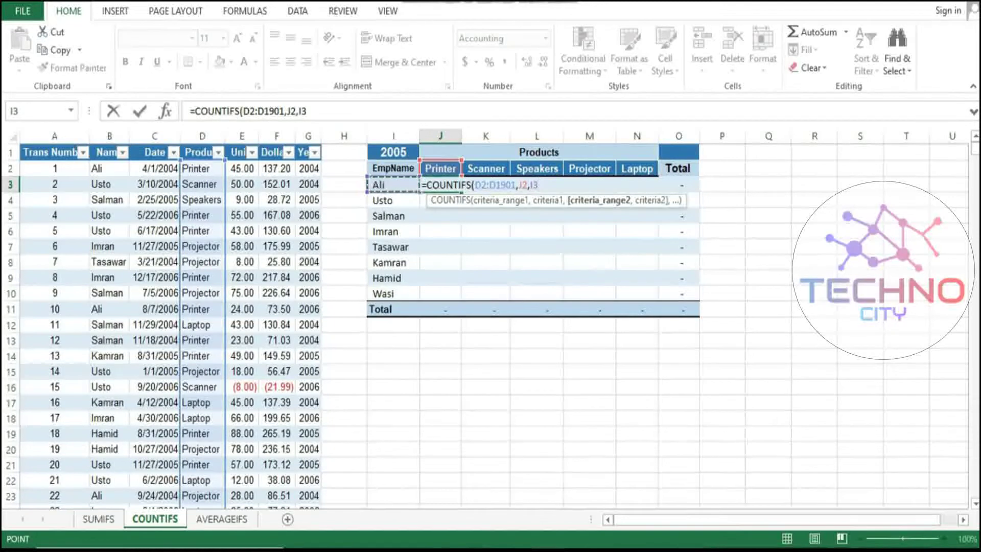
key("Left")
key("Left")
key("Left")
key("Left")
key("Left")
key("Left")
key("Left")
key("Up")
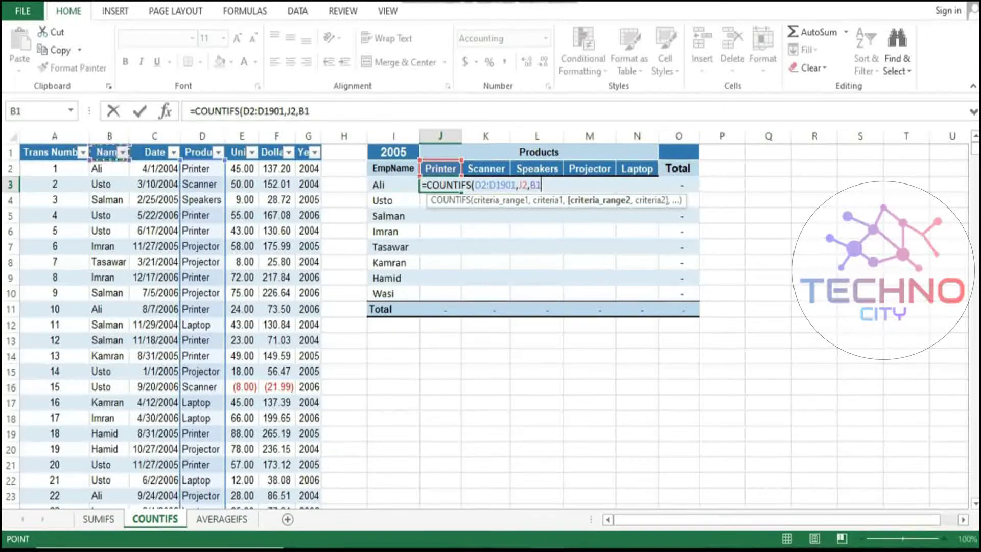
key("ctrl+shift+Down")
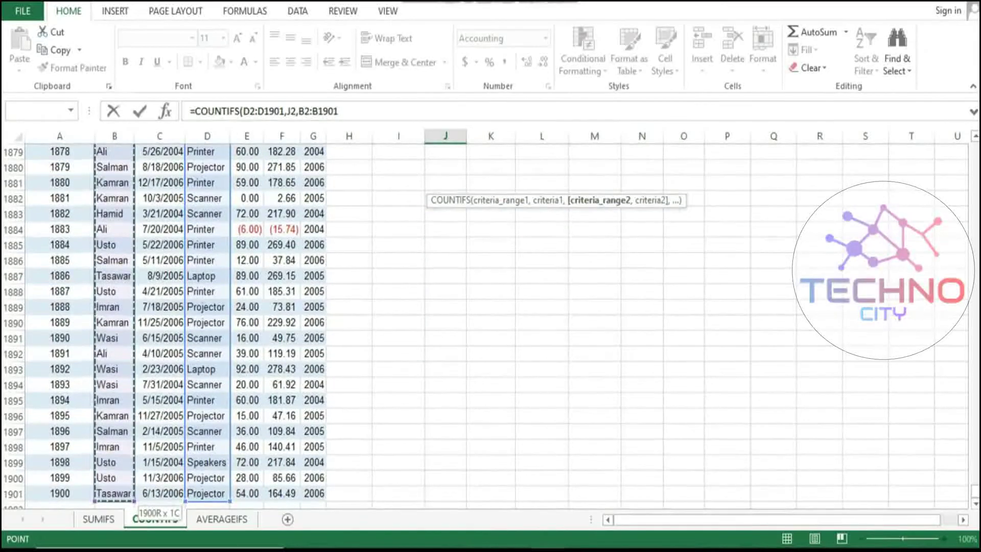
type(",")
key("Up")
key("Up")
key("Left")
key("Left")
key("Down")
key("Right")
key("Down")
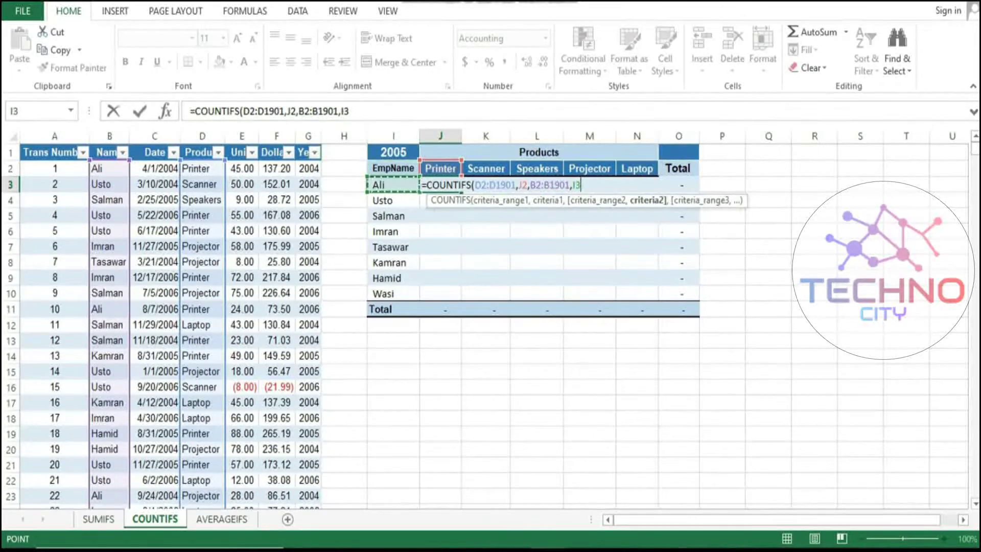
type(",")
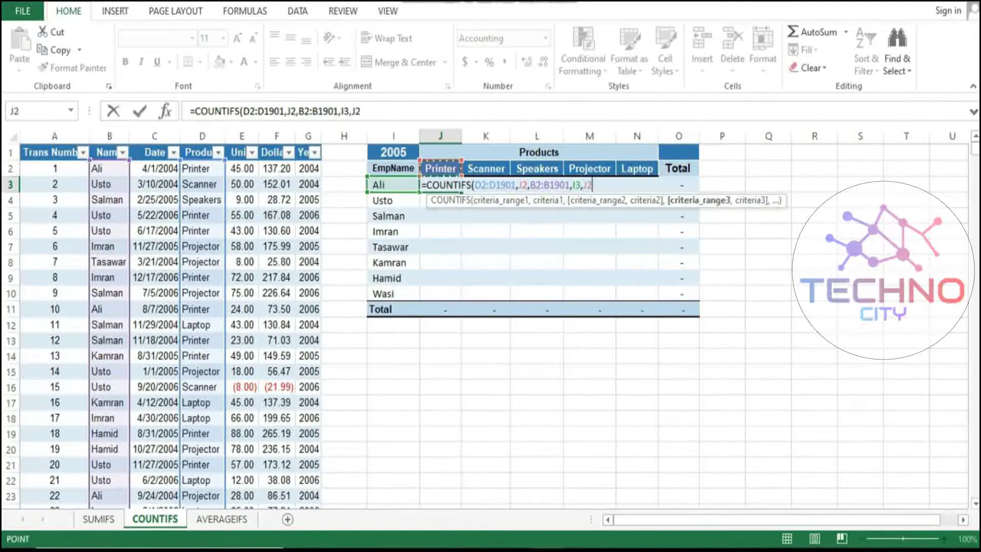
Add the Year range G2:G1901 with I1 as criterion and commit, giving 8.00.
left_click(309, 168)
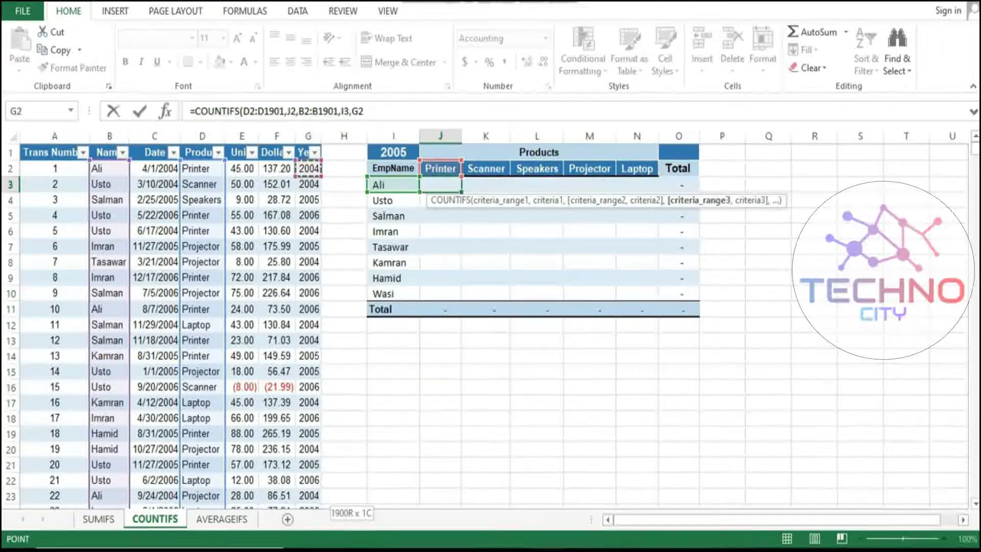
key("ctrl+shift+Down")
type(":G1901,")
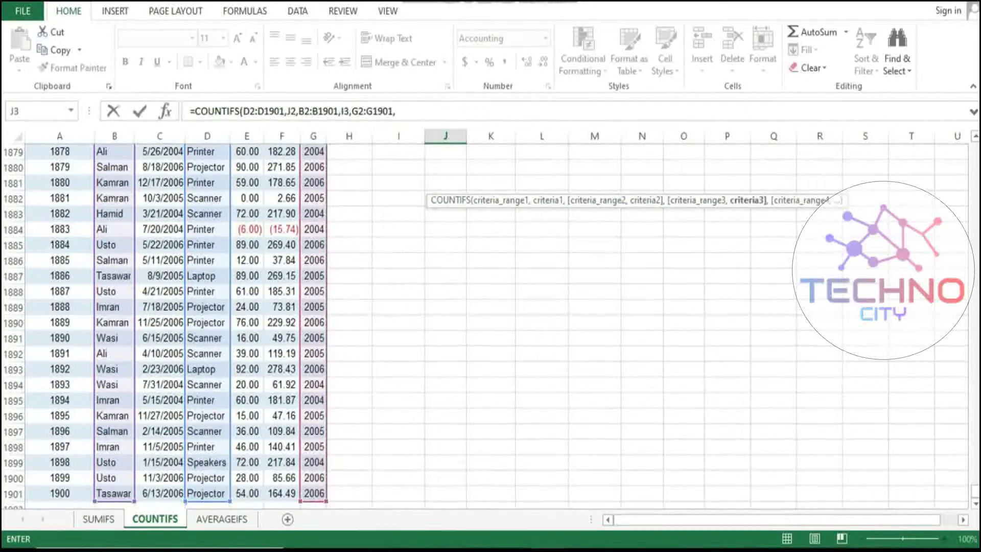
key("Up")
key("Up")
key("Left")
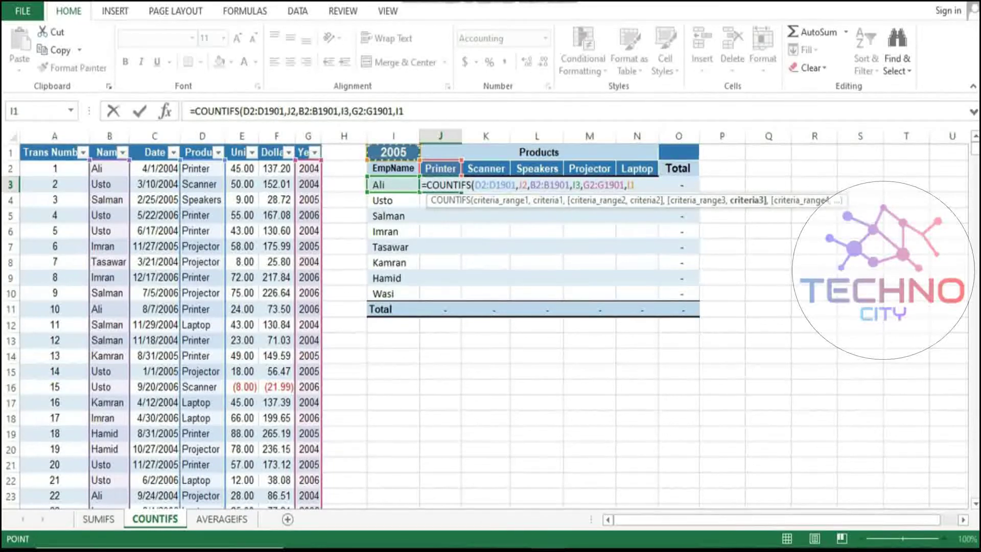
type(")")
key("Return")
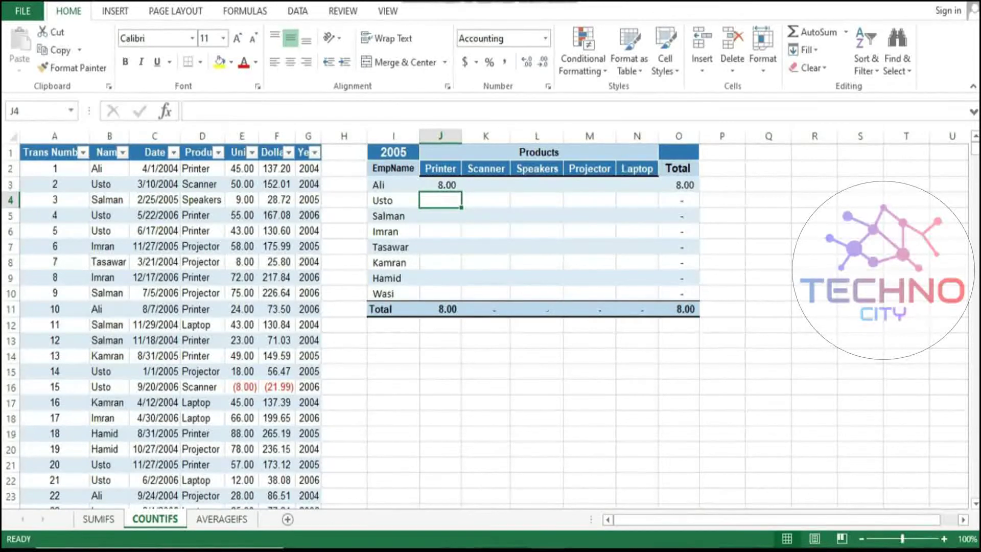
Try 2004 in I1, then enter 2006 so J3 counts 23.00, and reopen J3's formula.
left_click(441, 185)
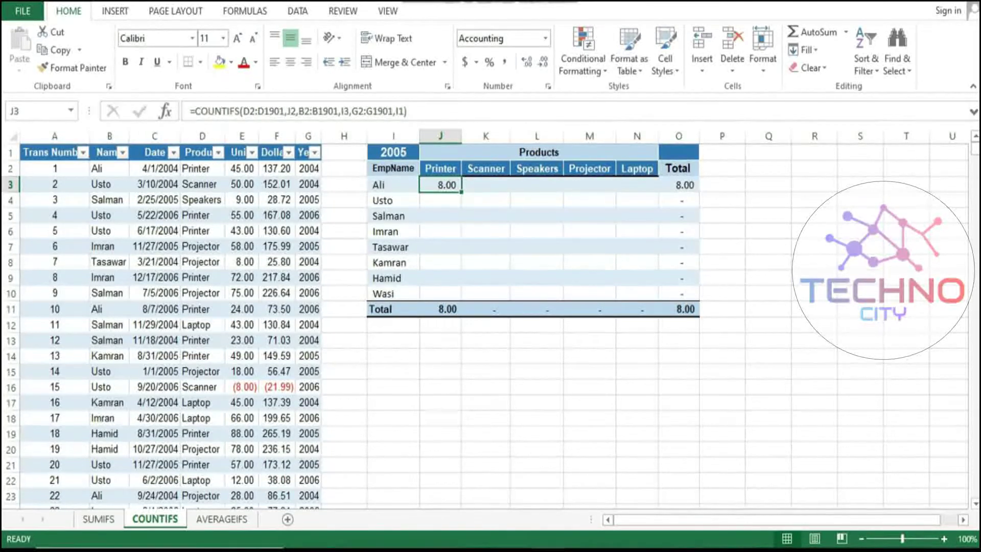
left_click(394, 152)
left_click(426, 152)
left_click(388, 165)
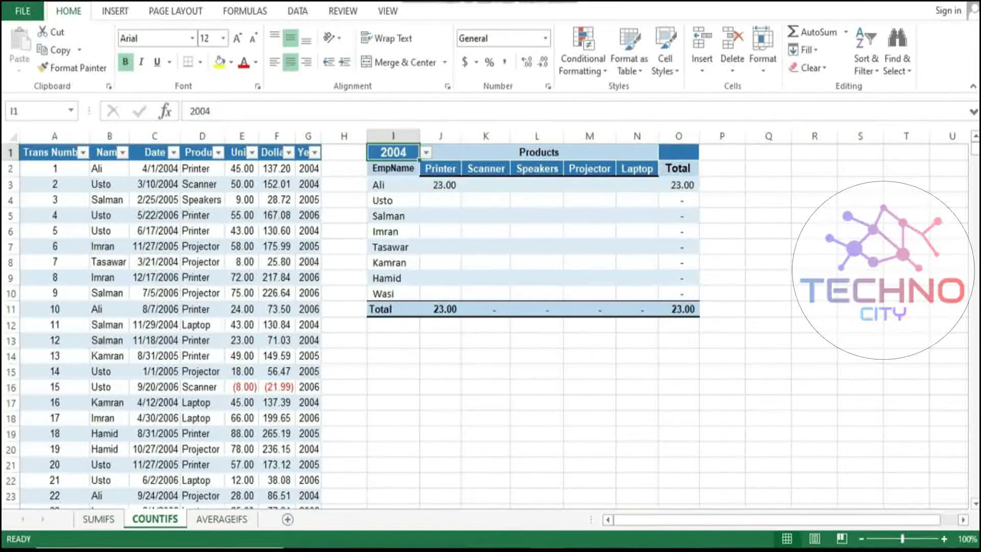
key("alt+Down")
key("Escape")
type("2006")
left_click(441, 185)
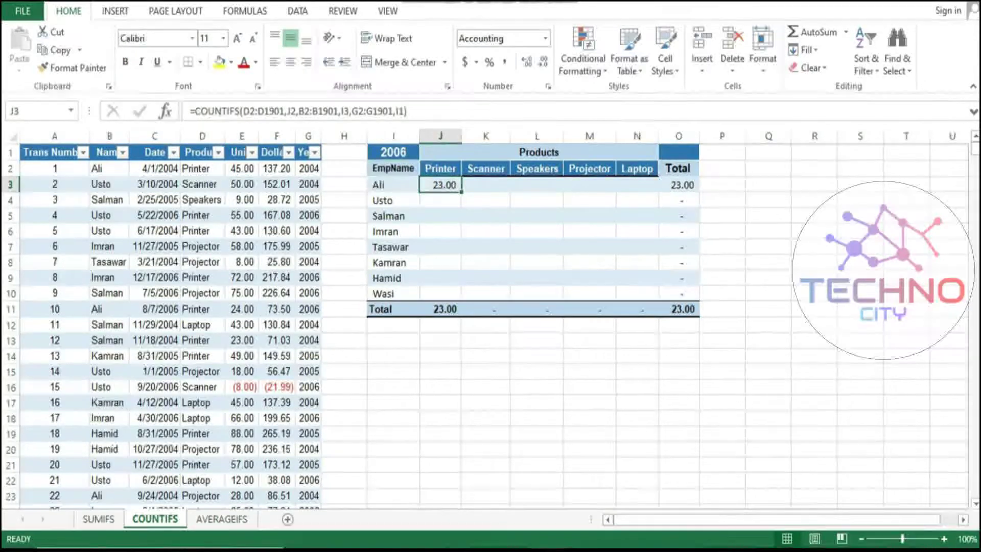
key("F2")
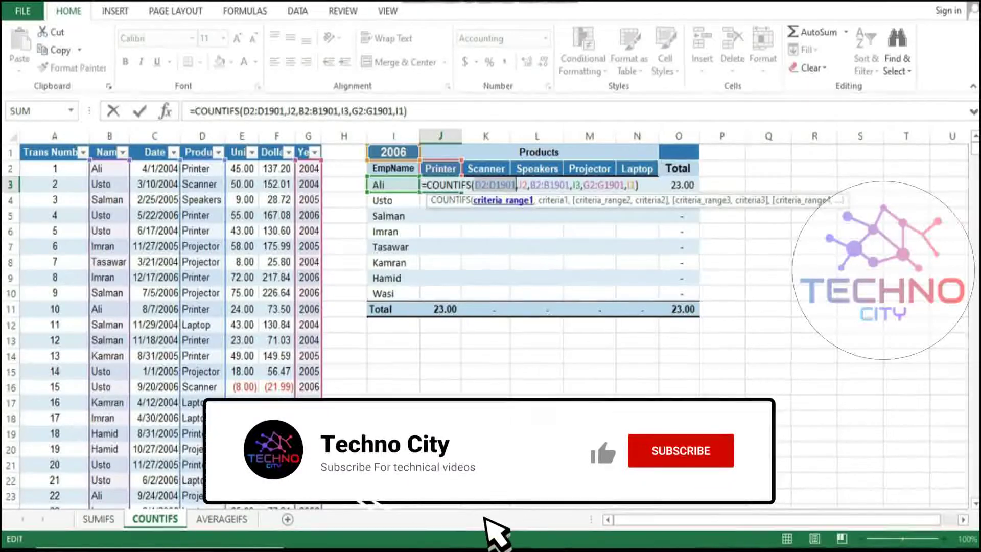
In J3's COUNTIFS, make the units and employee-name ranges absolute and lock J$2 and $I3.
key("F4")
double_click(543, 185)
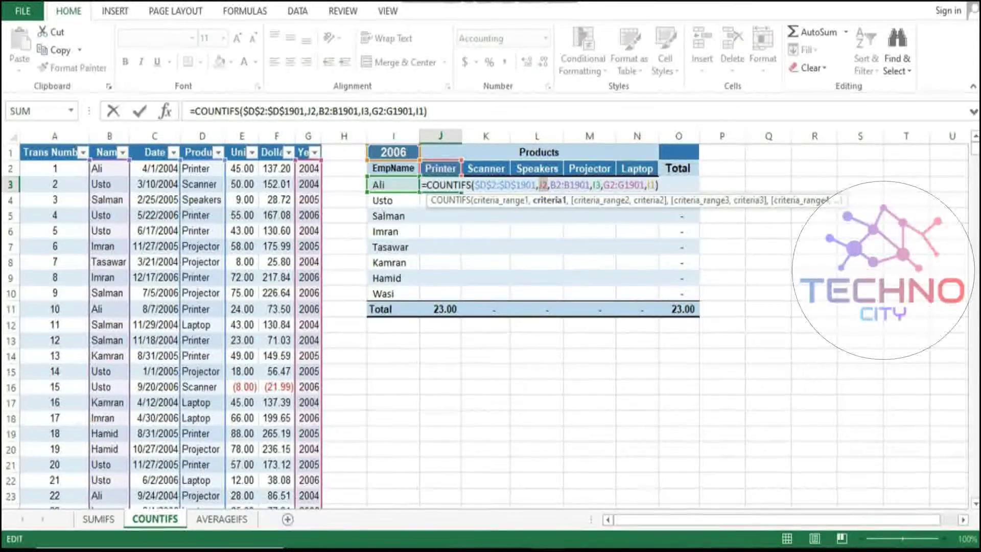
left_click(543, 185)
type("$")
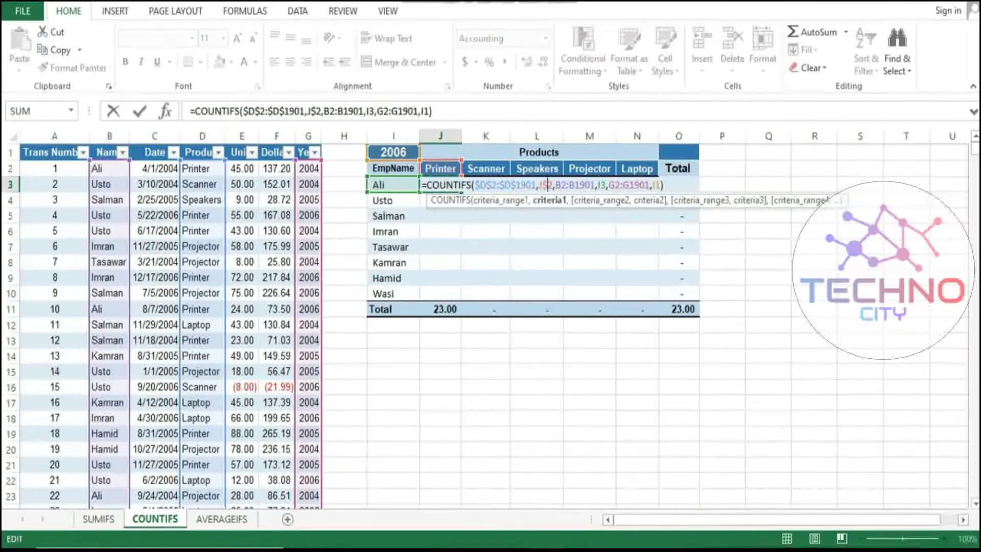
left_click(599, 200)
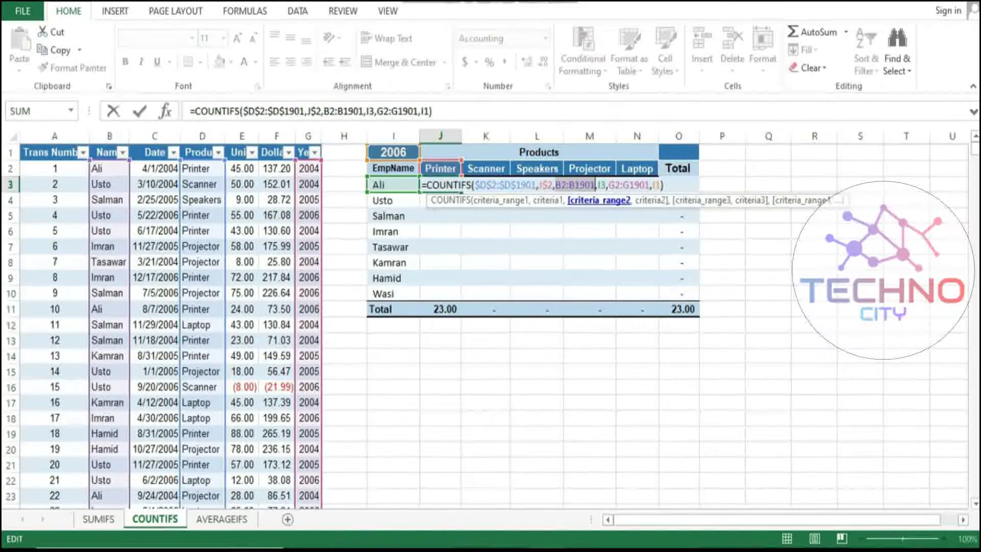
key("F4")
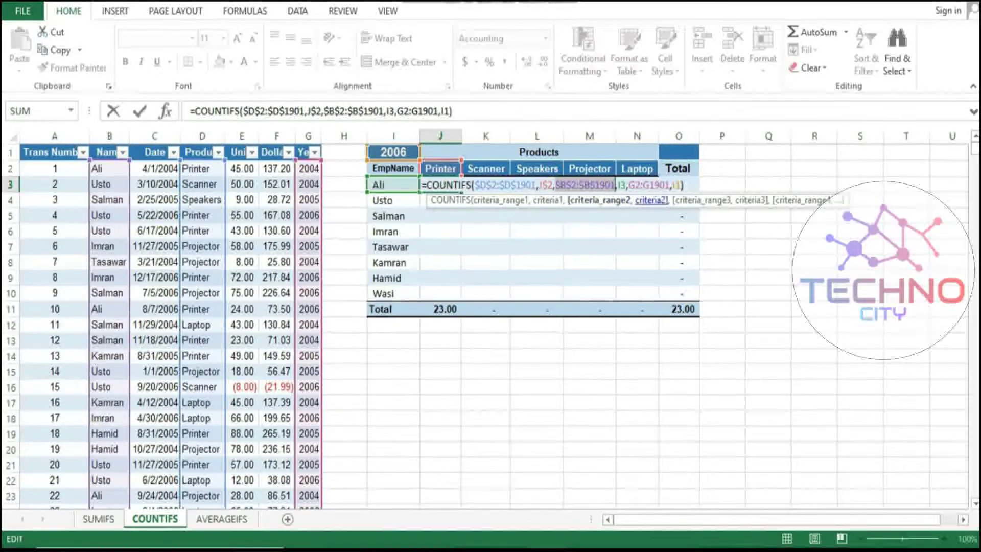
left_click(651, 200)
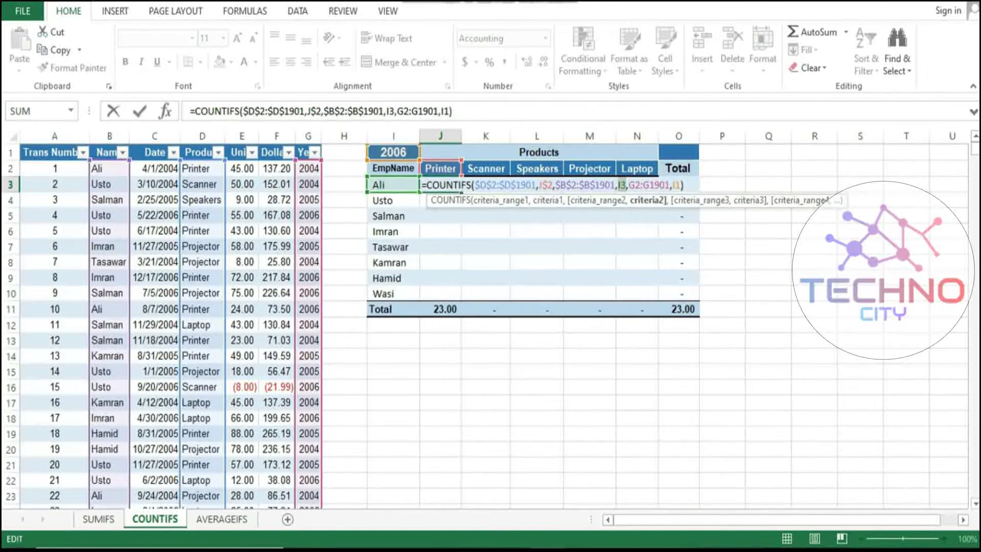
left_click(616, 185)
left_click(618, 185)
type("$")
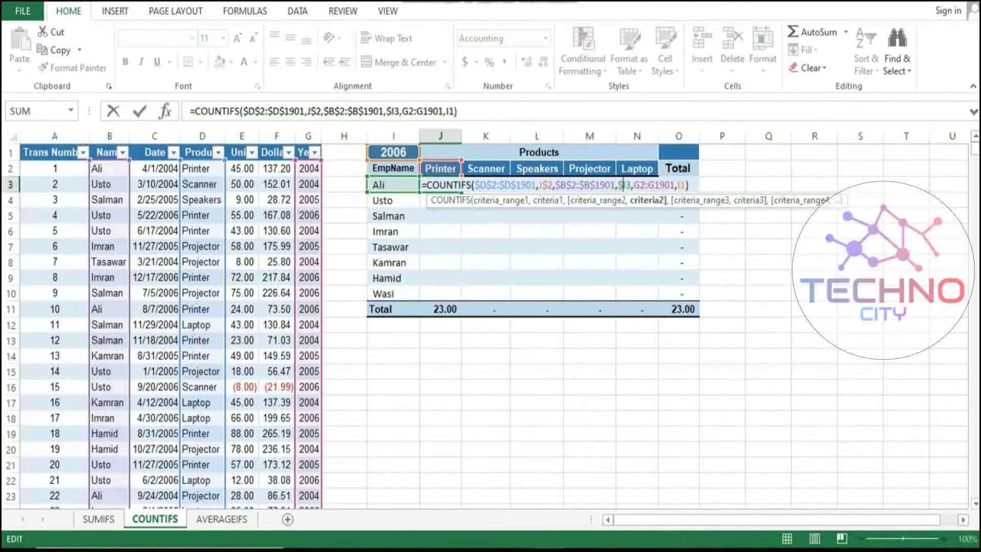
Make the year range $G$2:$G$1901 and criterion $I$1 absolute, then commit J3 showing 23.00.
left_click(699, 200)
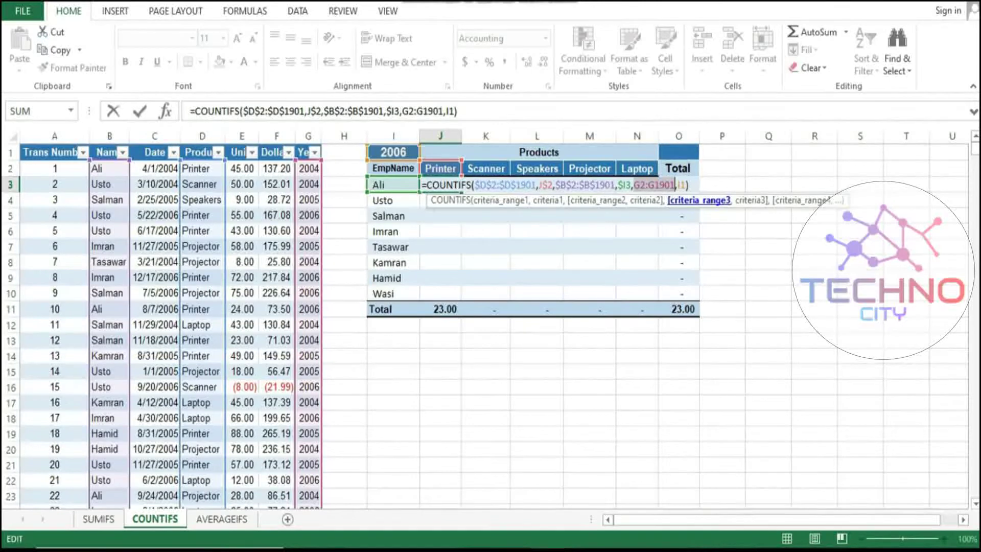
key("F4")
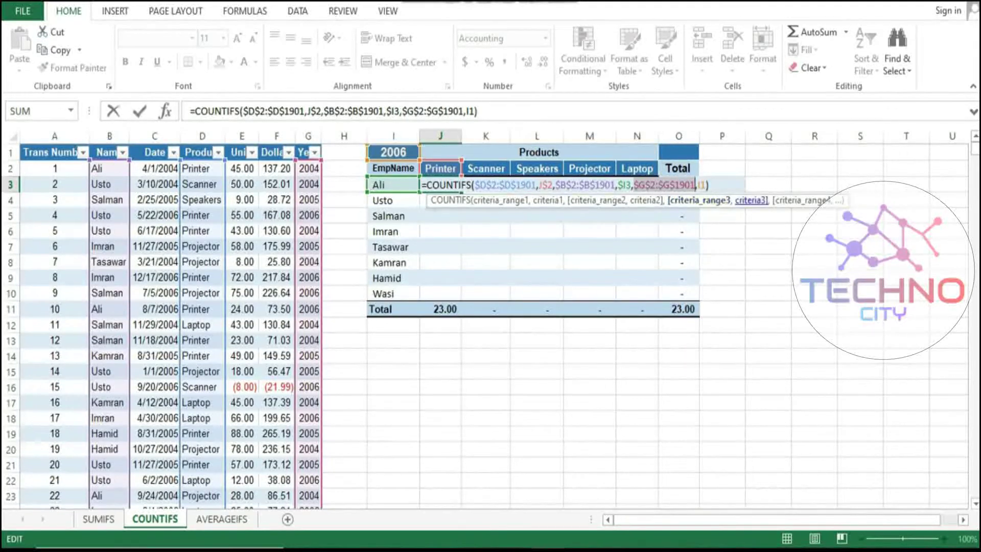
left_click(748, 199)
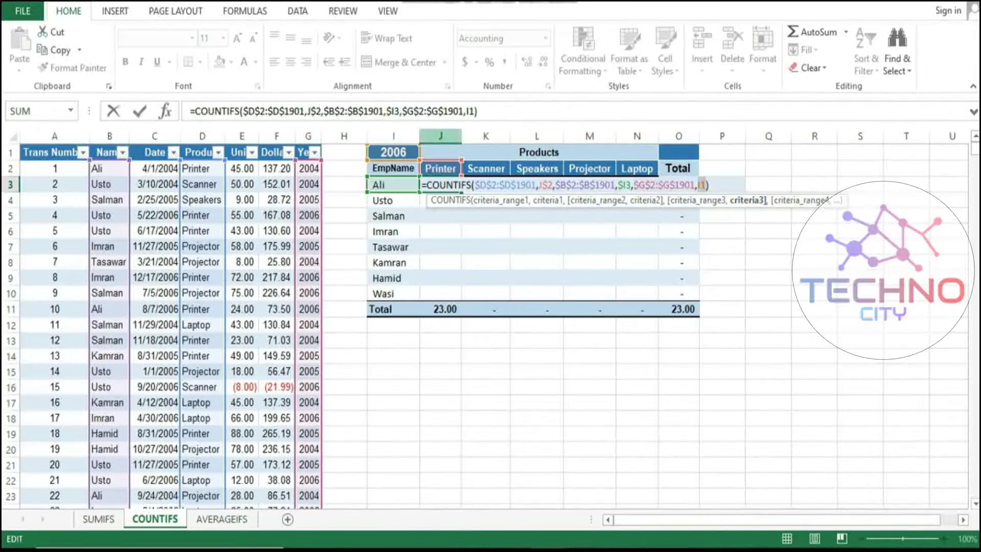
left_click(699, 185)
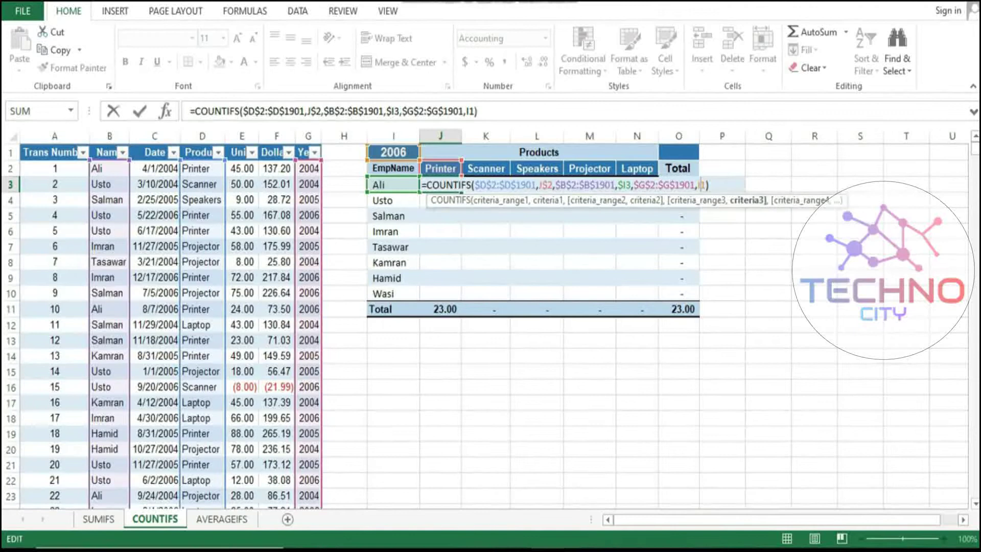
key("F4")
key("Return")
key("Left")
key("Up")
key("Right")
right_click(446, 187)
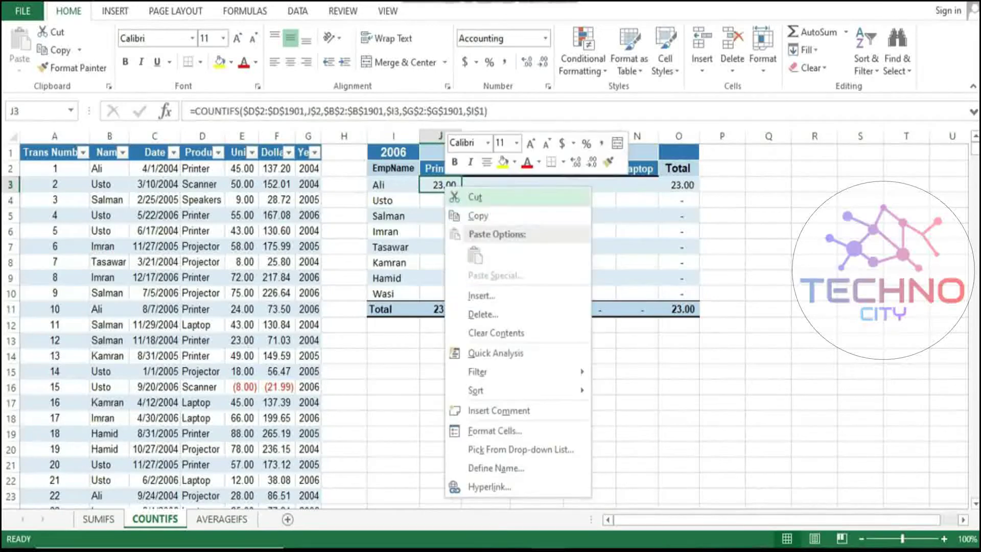
Copy J3's COUNTIFS formula and paste it across J3:N10 to fill the count table.
left_click(478, 216)
left_click_drag(442, 185, 639, 294)
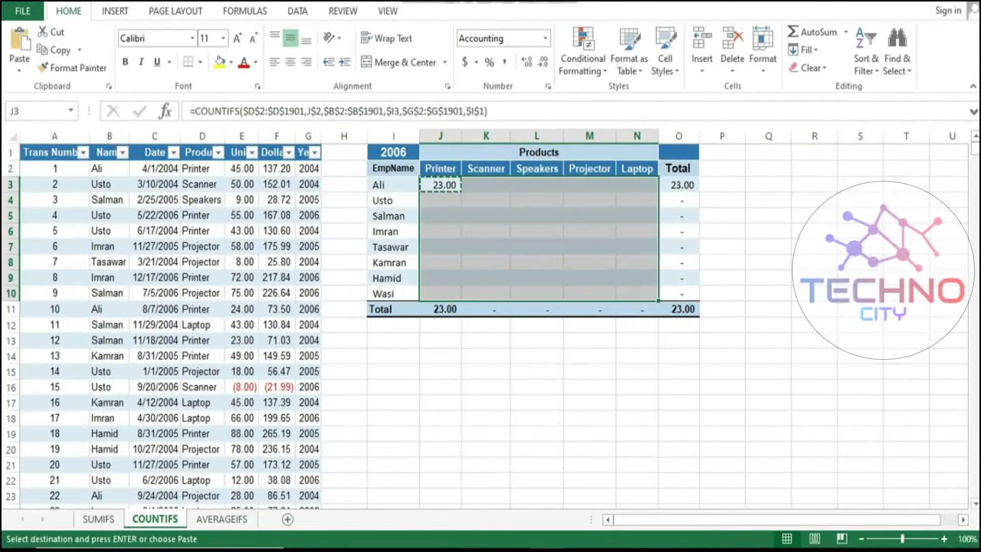
right_click(441, 187)
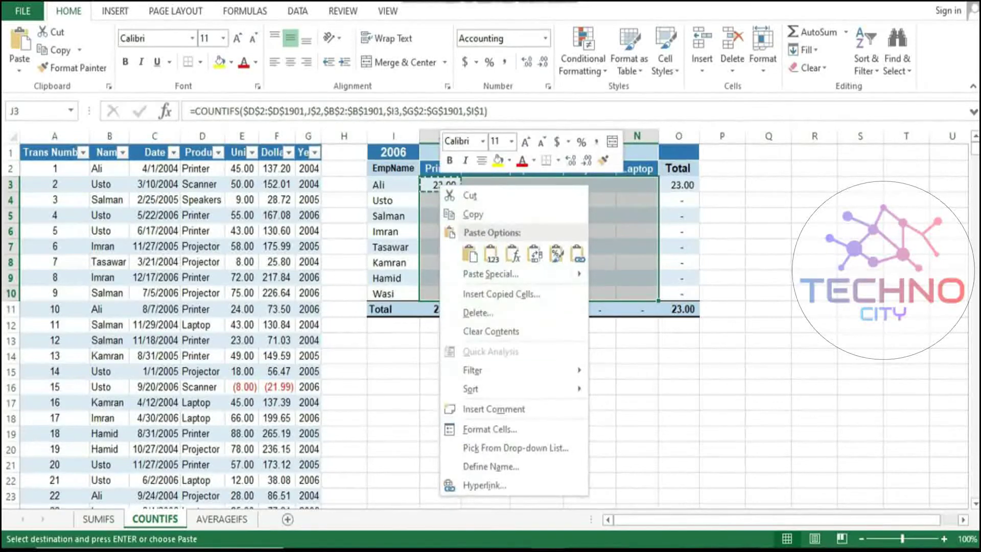
left_click(469, 253)
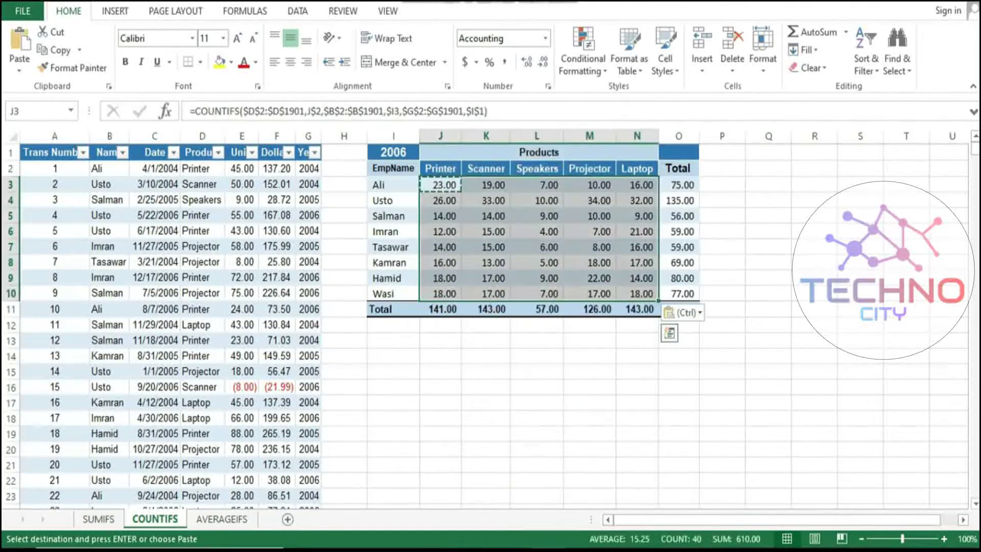
left_click(636, 356)
Switch the I1 year to 2004 and back to 2006 to check the counts recalculate.
left_click(393, 152)
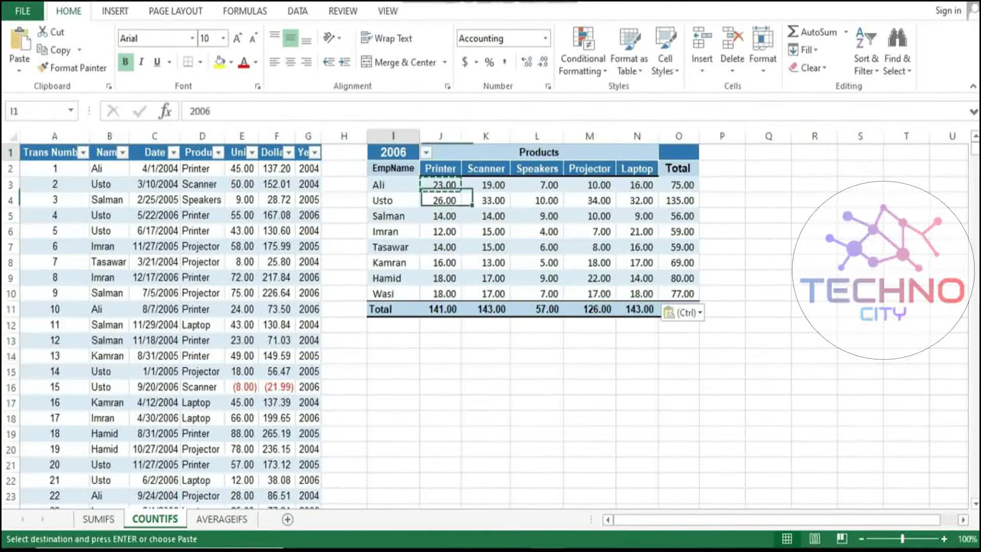
left_click(426, 152)
left_click(381, 166)
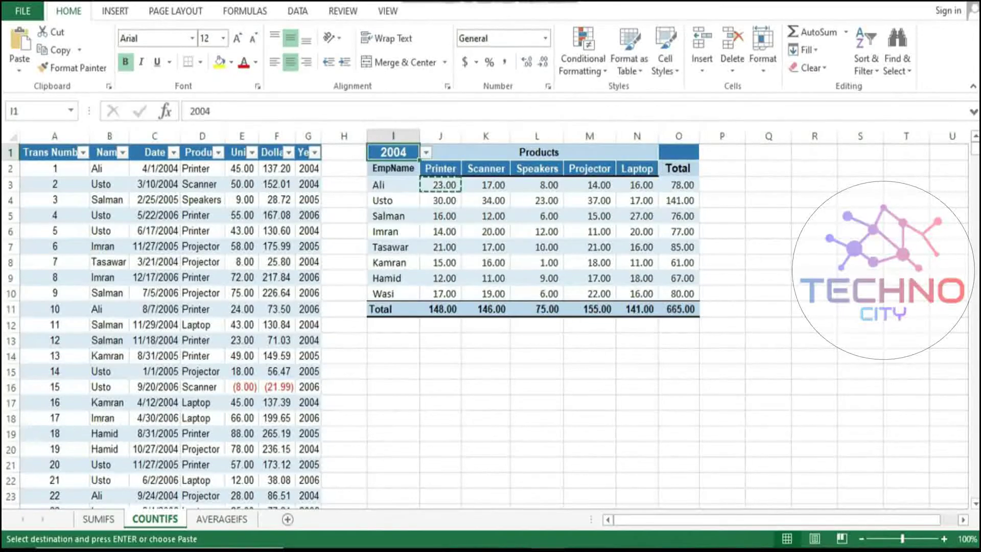
left_click(426, 153)
left_click(381, 182)
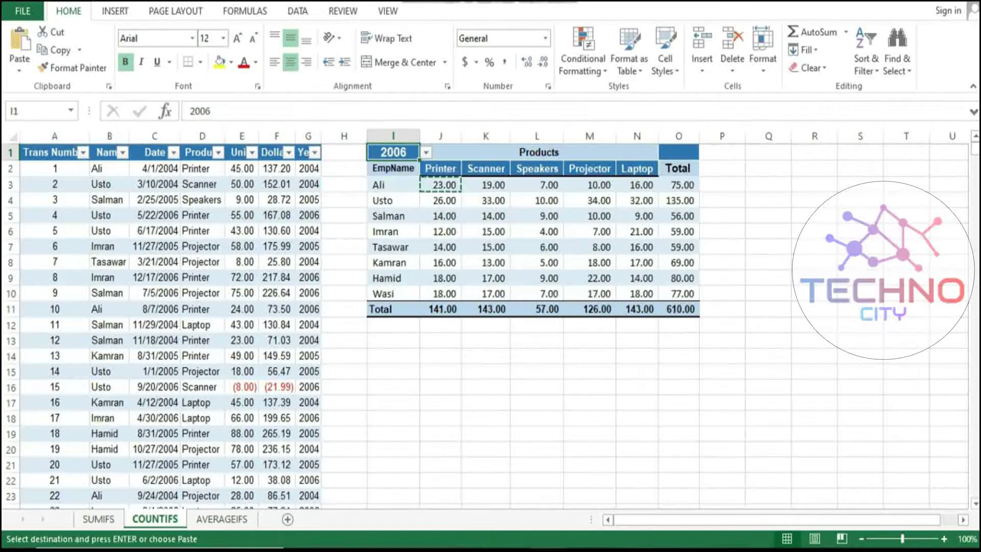
left_click(393, 168)
mouse_move(440, 168)
left_mouse_down()
mouse_move(444, 182)
mouse_move(441, 168)
left_mouse_up()
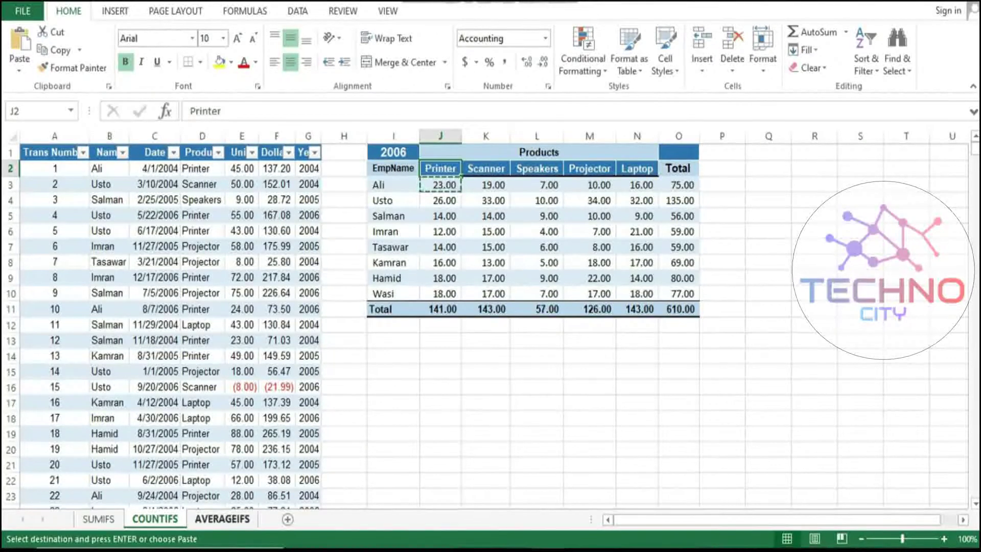
On the AVERAGEIFS sheet, start =AVERAGEIFS in I3 with average range D2:D1901.
left_click(222, 520)
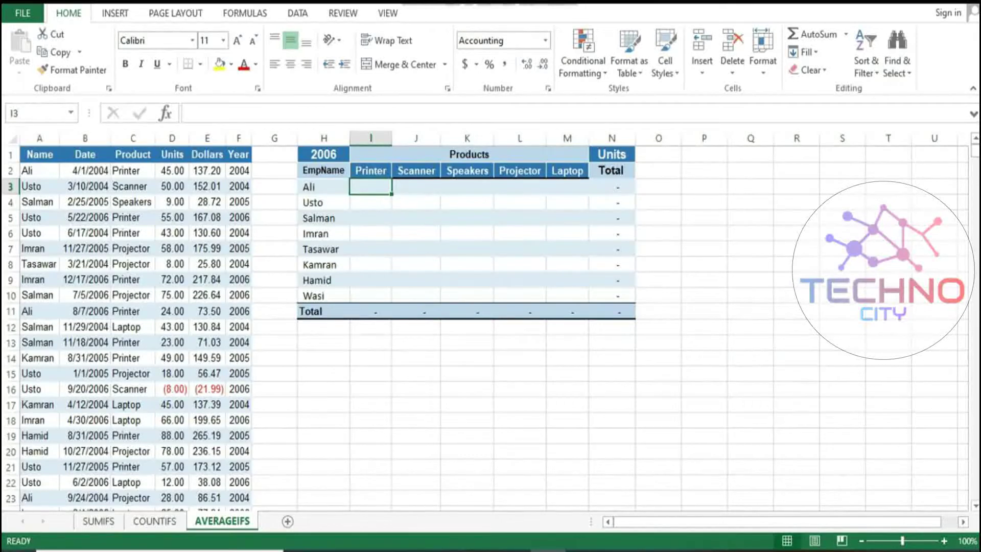
type("=")
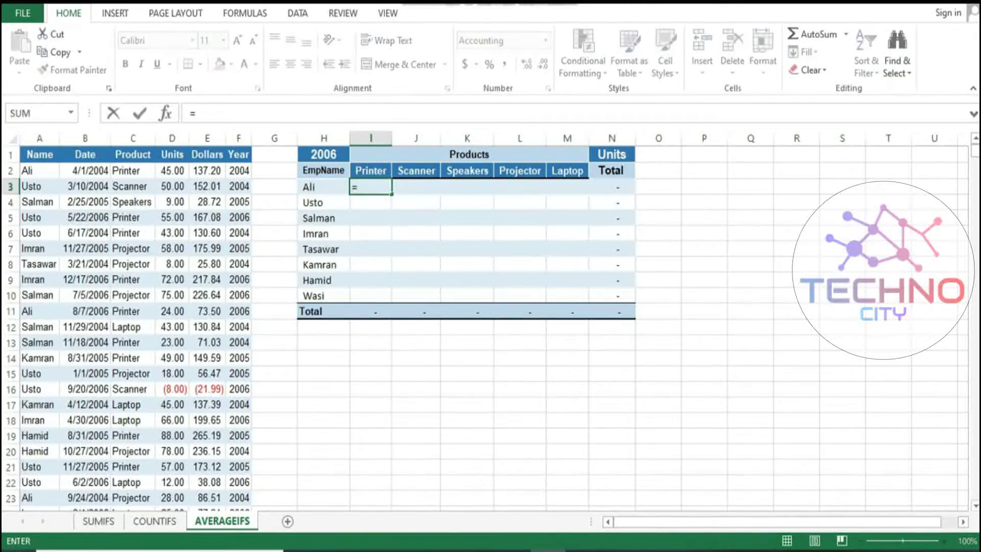
type("averag")
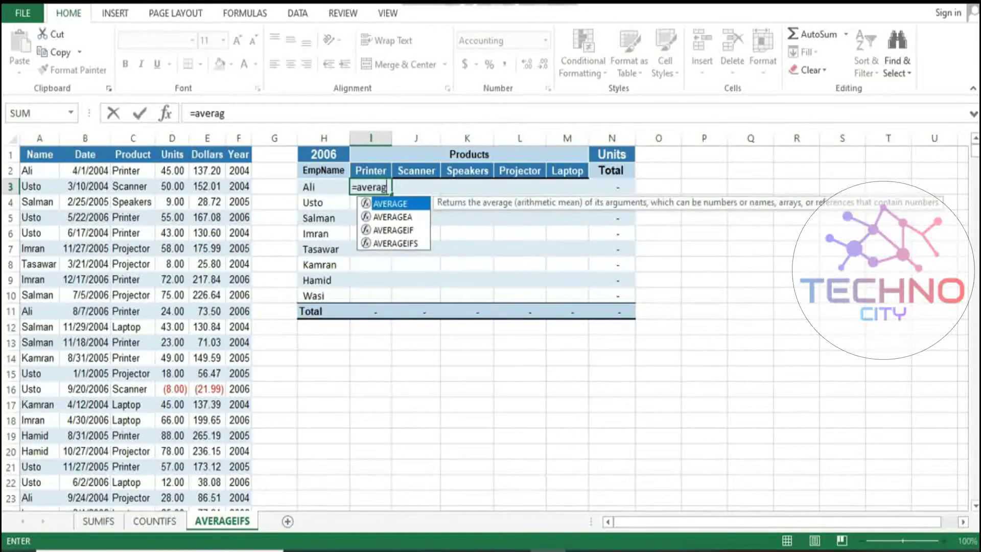
key("Down")
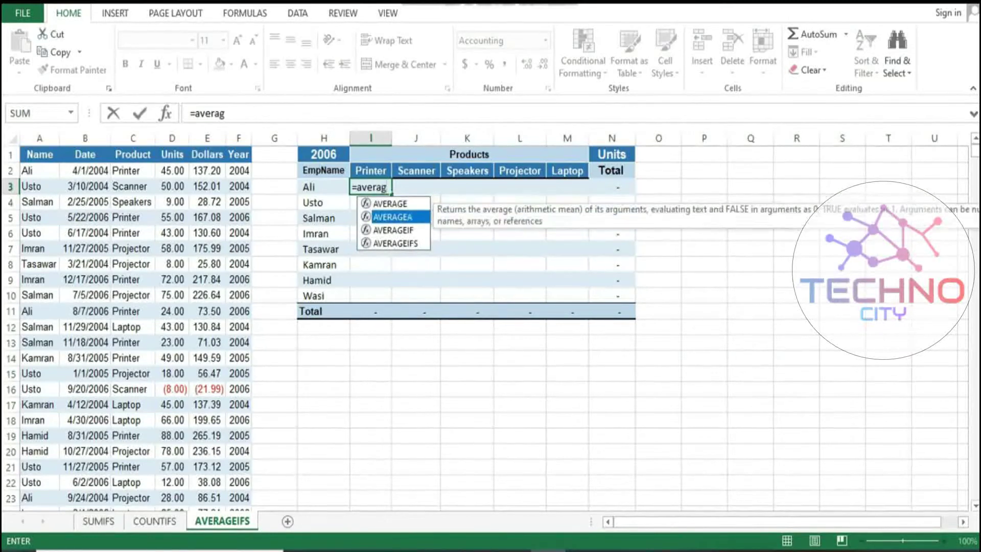
key("Down")
key("Down")
key("Tab")
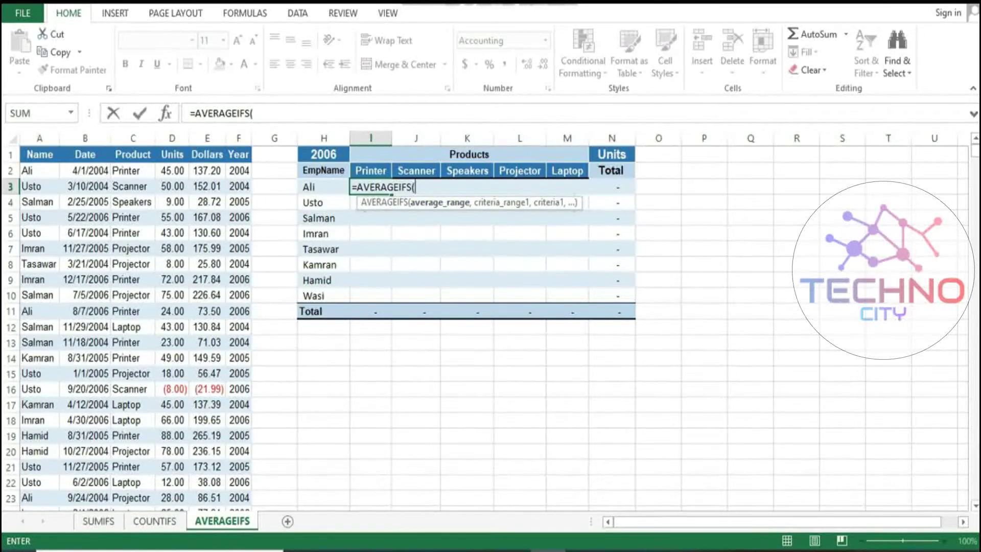
left_click(173, 170)
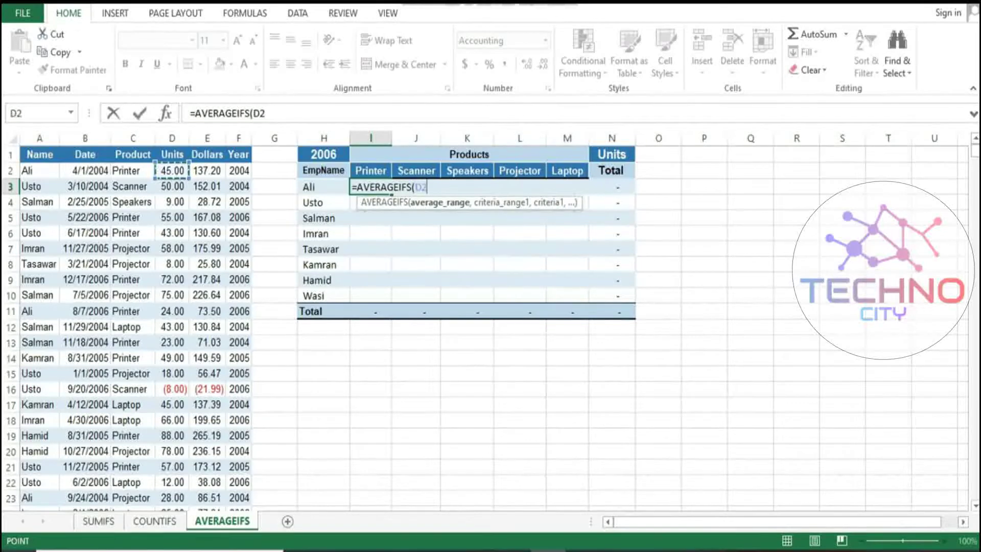
key("ctrl+shift+Down")
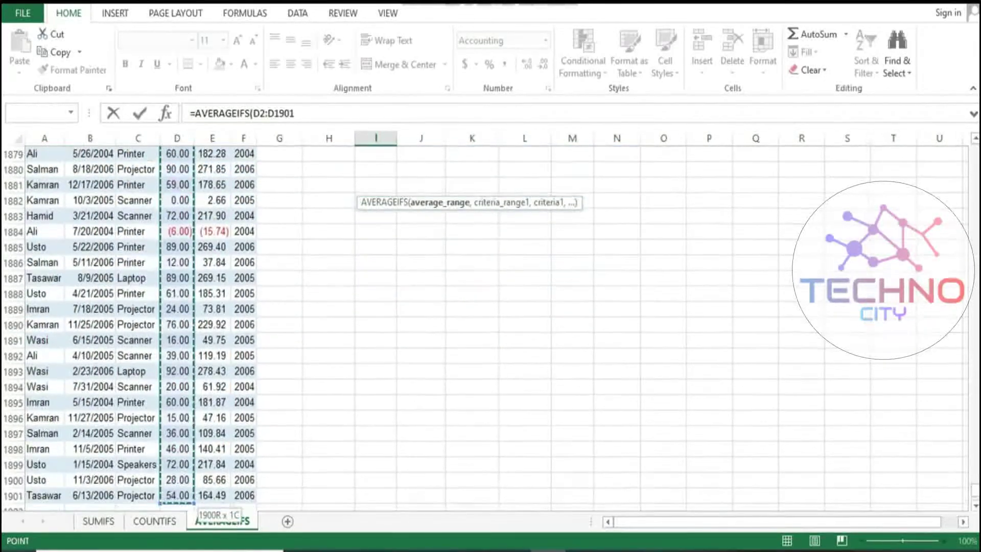
Add the employee criterion: names range A2:A1901 matched against H3.
type(",")
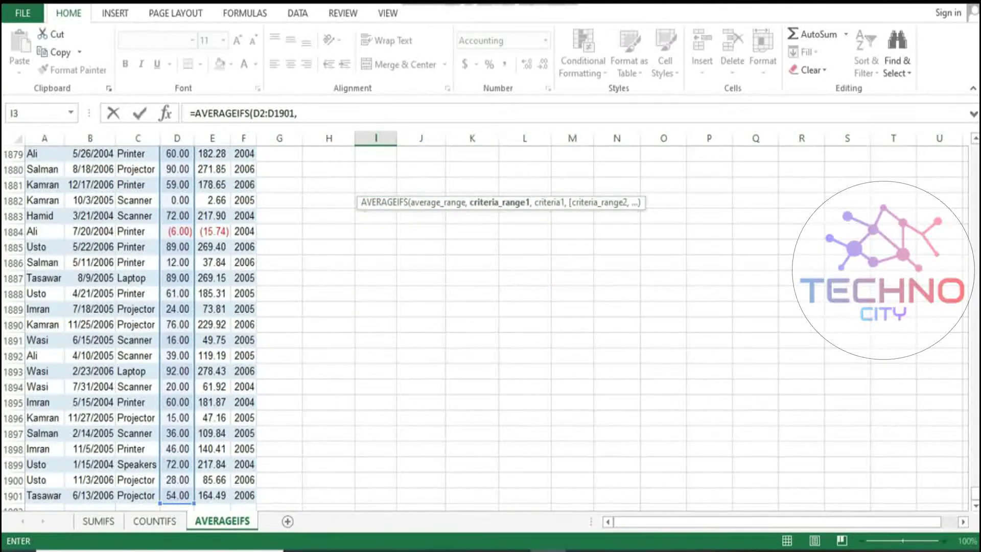
key("Up")
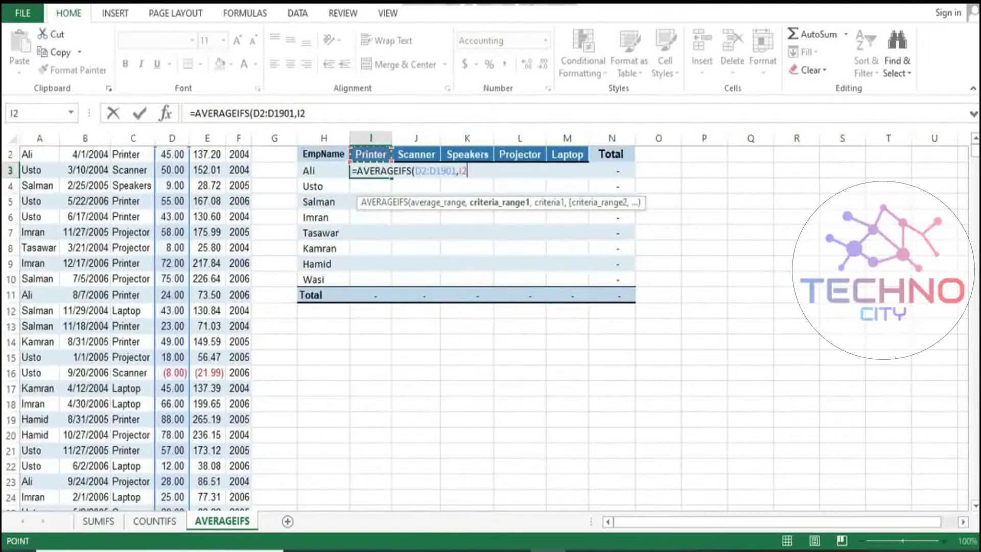
key("Left")
key("Left")
key("Left")
key("Left")
key("Left")
key("Left")
key("Left")
key("Left")
key("ctrl+shift+Down")
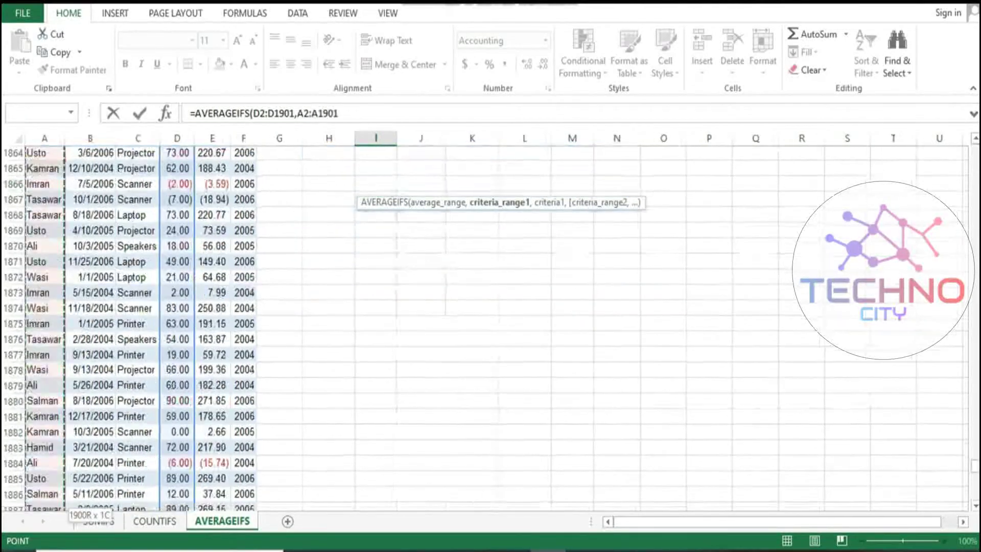
type(",")
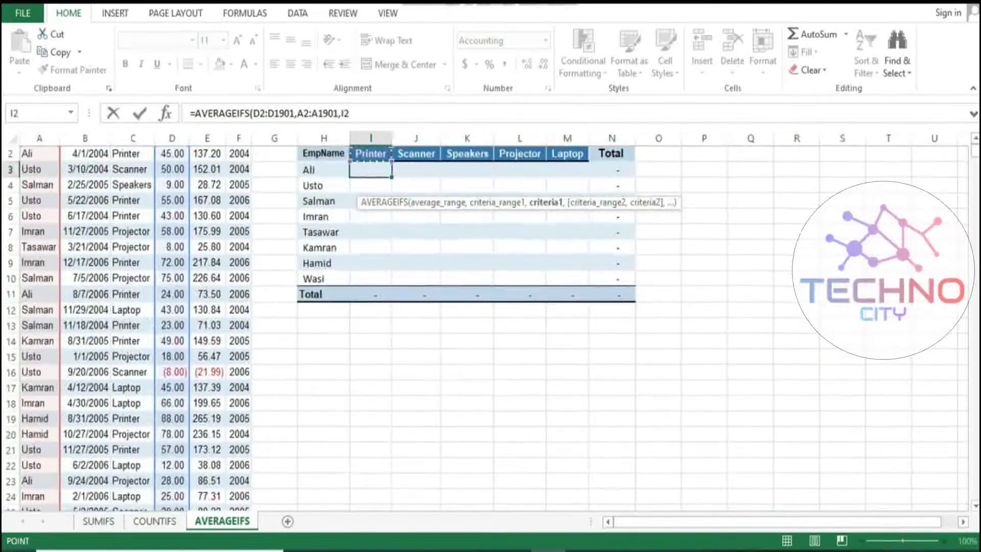
key("Left")
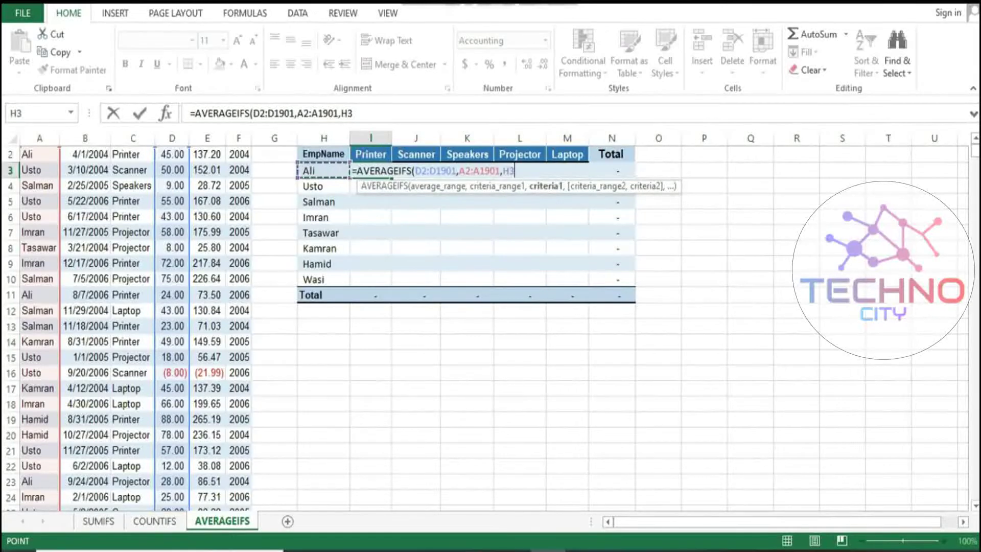
type(",")
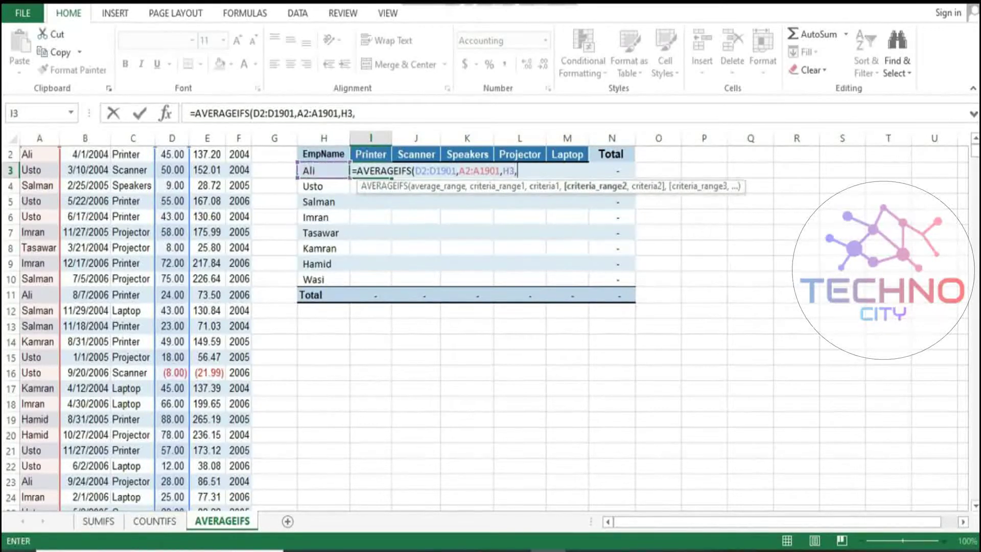
Add the product criterion: range C2:C1901 matched against the Printer header in I2.
key("Up")
key("Up")
key("Left")
key("Left")
key("Left")
key("Left")
key("Left")
key("Left")
key("Down")
key("ctrl+shift+Down")
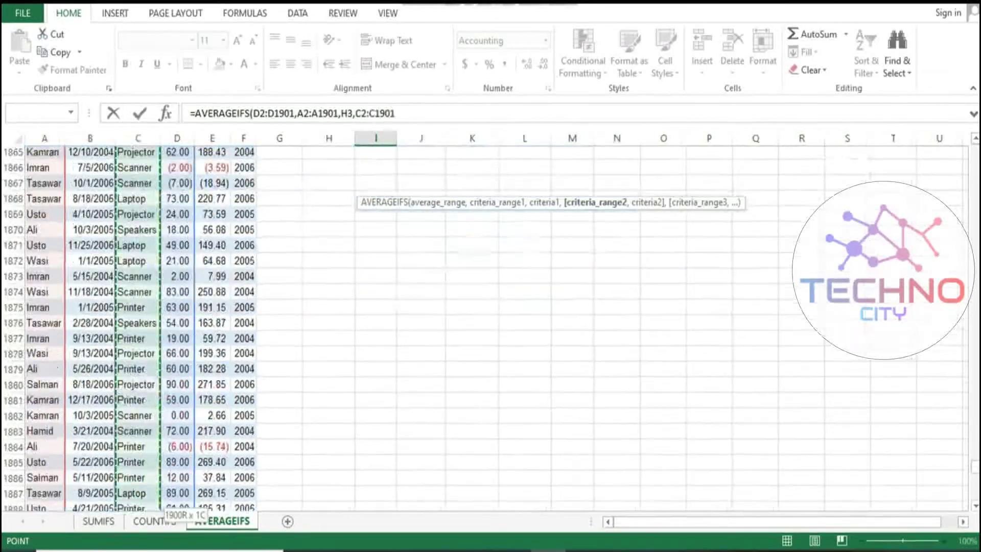
type(",")
key("Up")
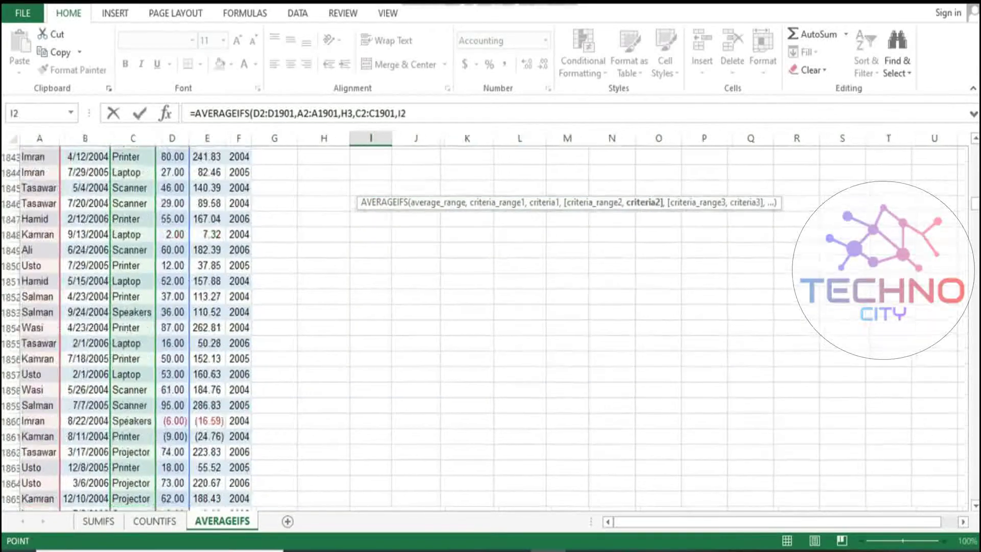
key("Up")
key("Down")
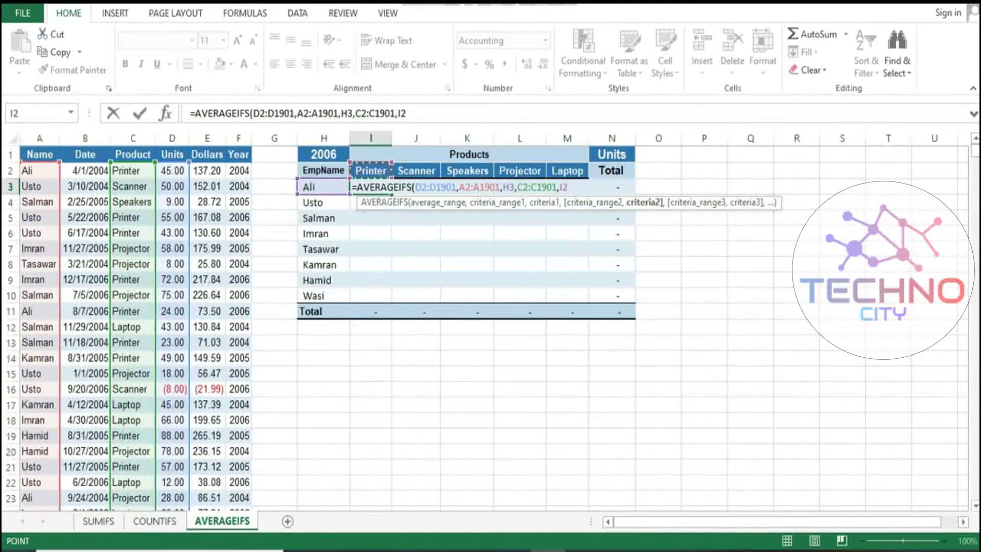
type(",")
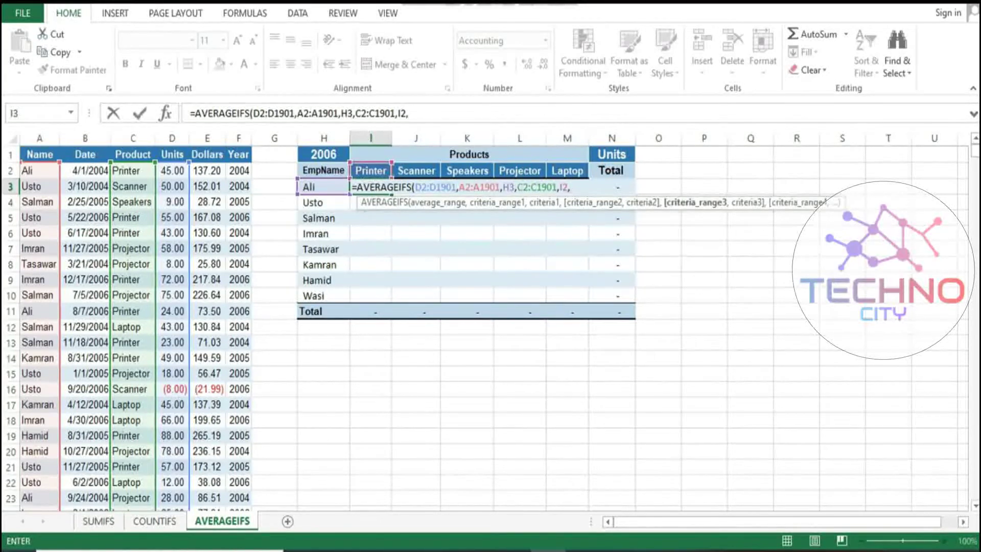
Add the year criterion: range F2:F1901 matched against the year in H1.
key("Up")
key("Left")
key("Left")
key("Left")
key("Left")
key("Right")
key("ctrl+shift+Down")
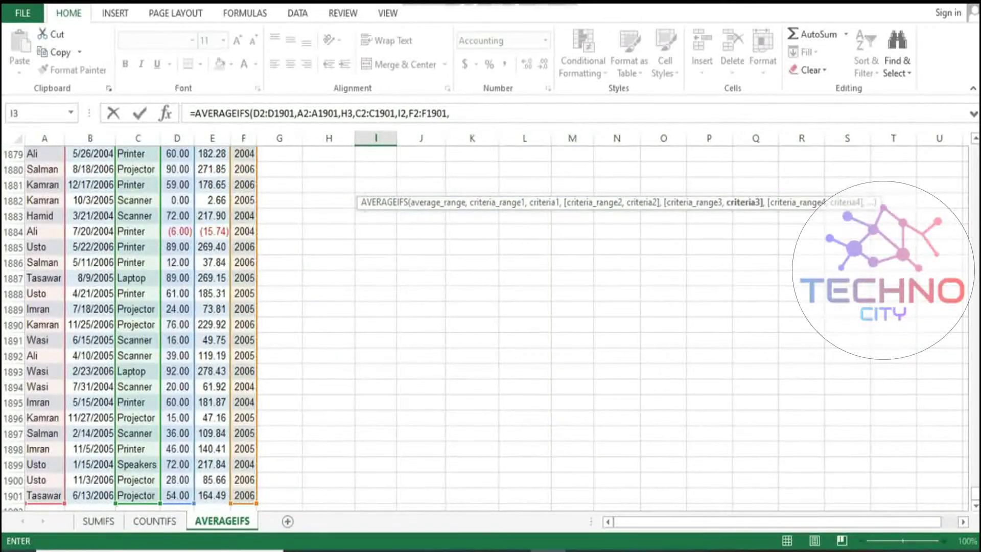
key("Up")
key("Up")
key("Left")
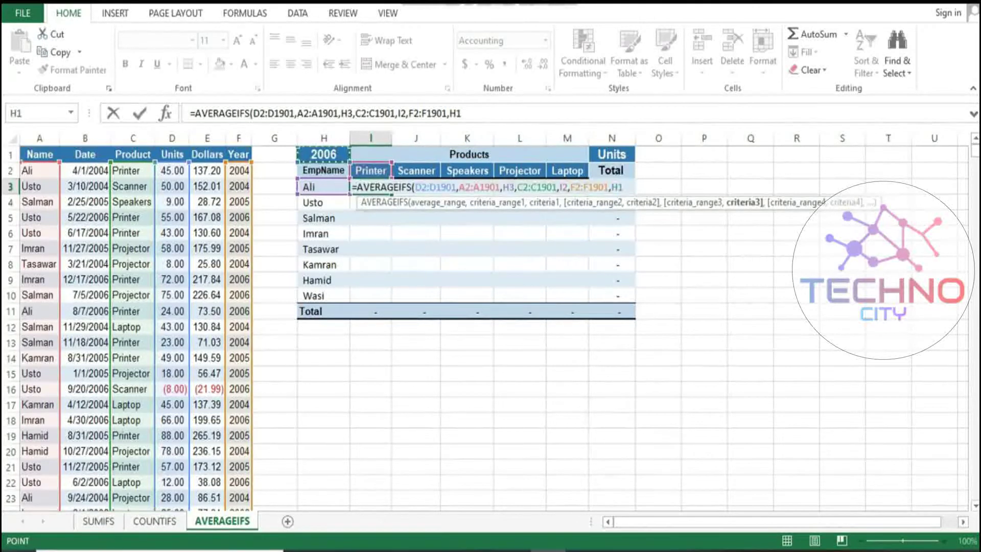
left_click(441, 202)
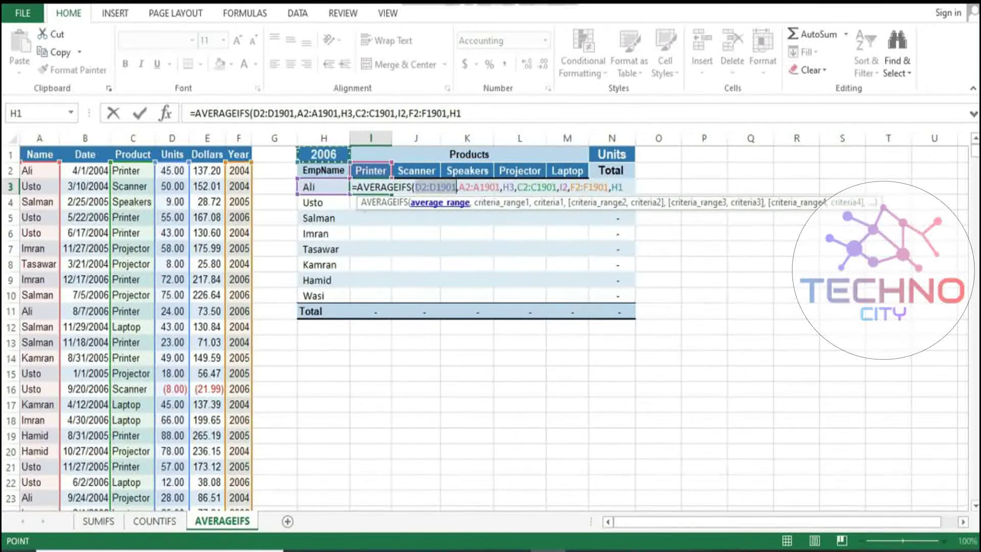
Make the D2:D1901 and A2:A1901 ranges absolute and lock the employee criterion as $H3.
left_click(324, 154)
key("F4")
key("F4")
double_click(499, 187)
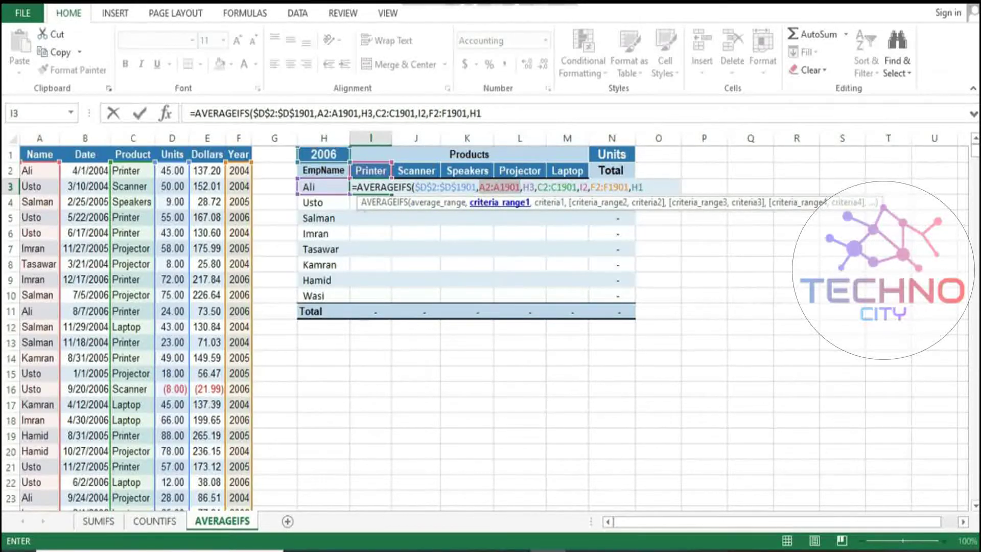
key("F4")
double_click(548, 187)
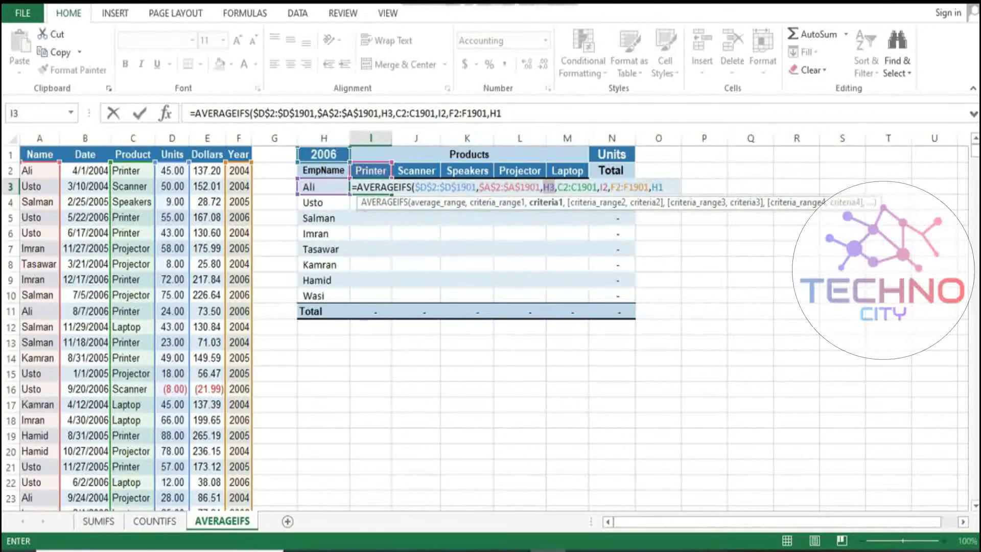
left_click(543, 187)
type("$")
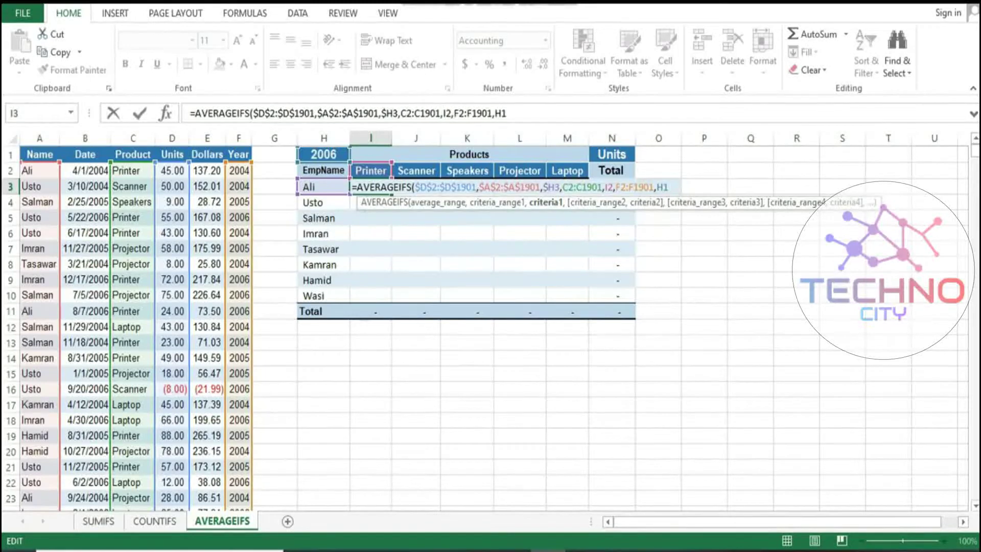
Lock the product range, I$2, $F$2:$F$1901 and $H$1, then commit the formula in I3.
left_click_drag(563, 187, 603, 187)
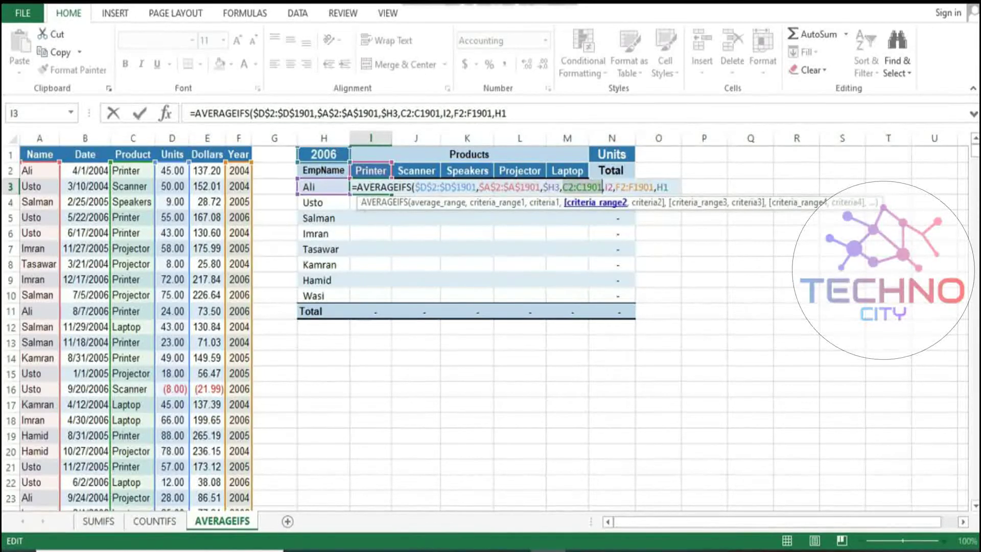
key("F4")
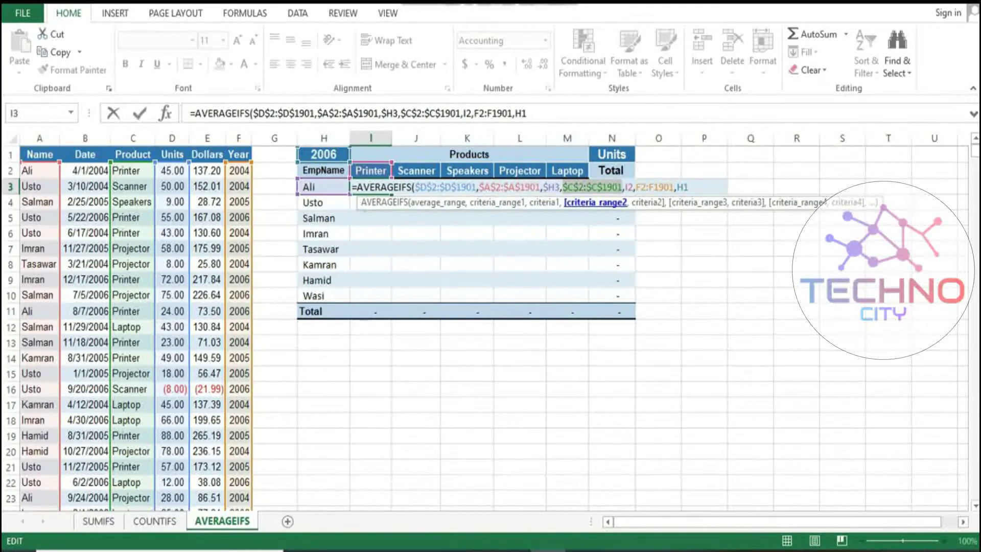
double_click(629, 187)
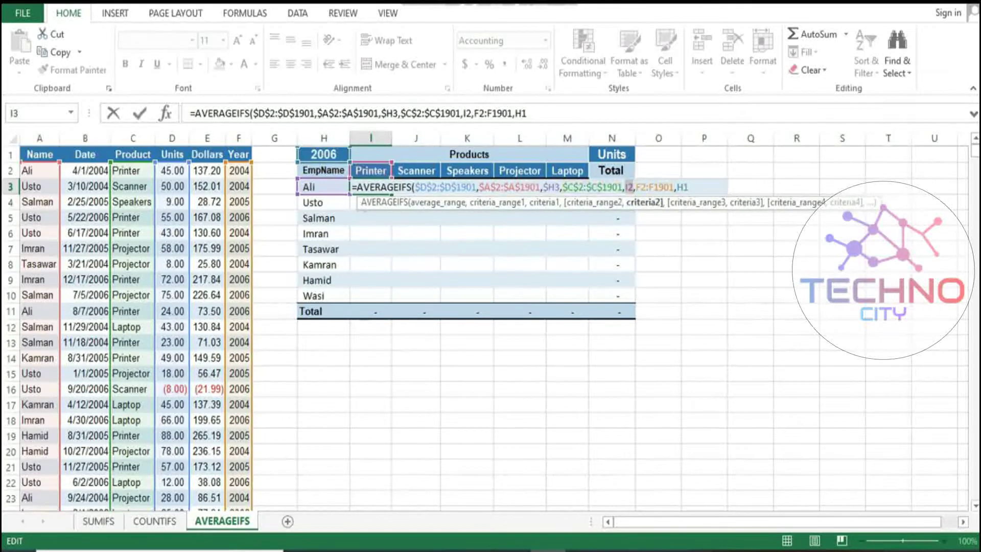
left_click(634, 187)
type("$")
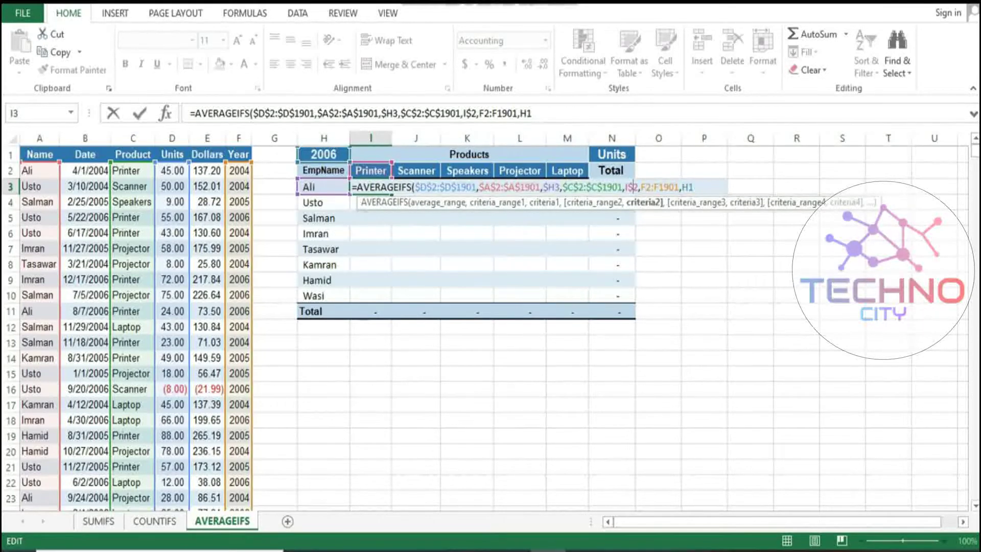
left_click(695, 202)
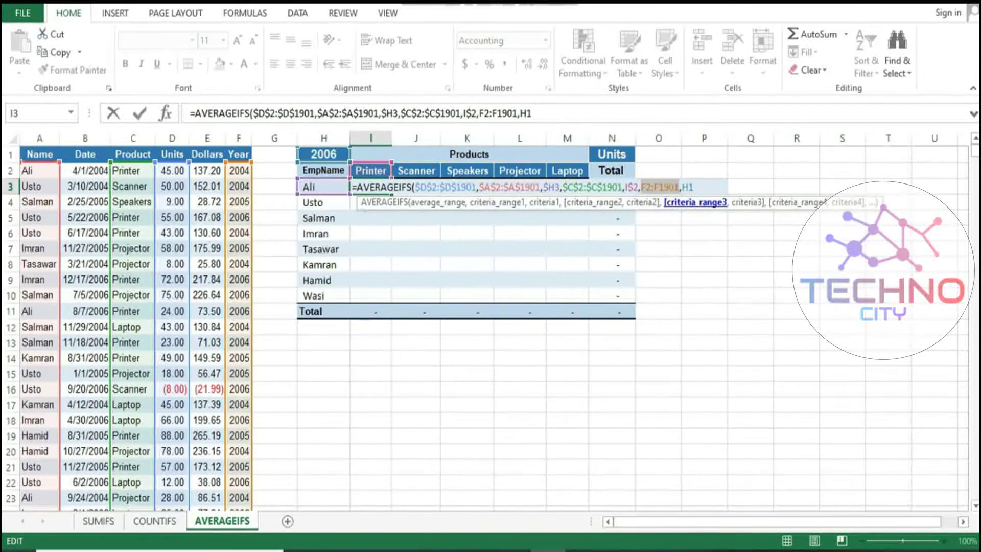
key("F4")
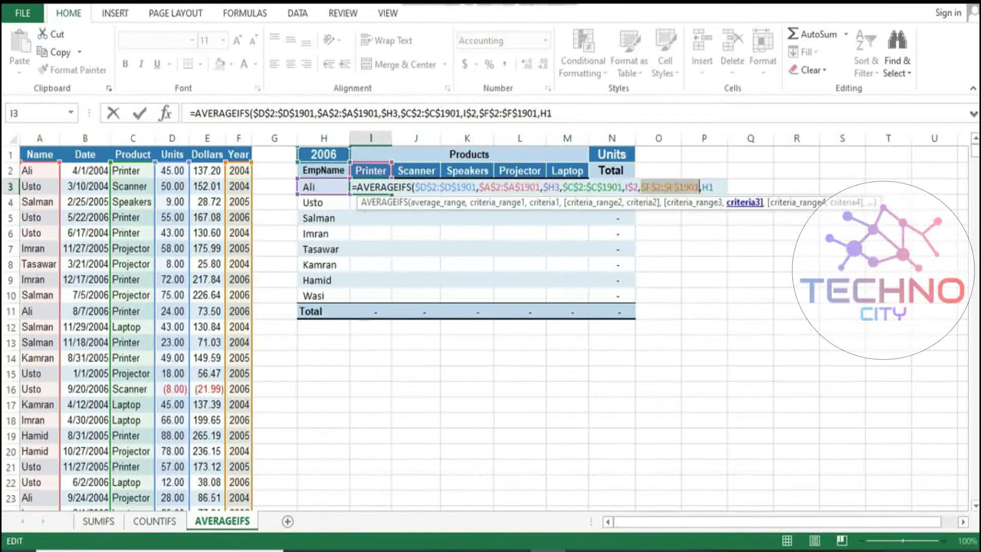
left_click(745, 202)
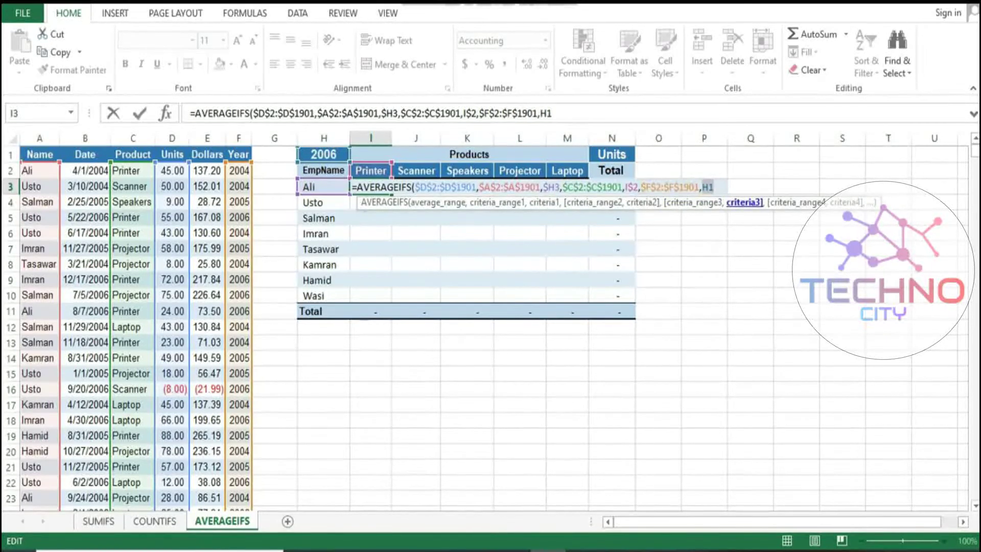
key("F4")
key("Return")
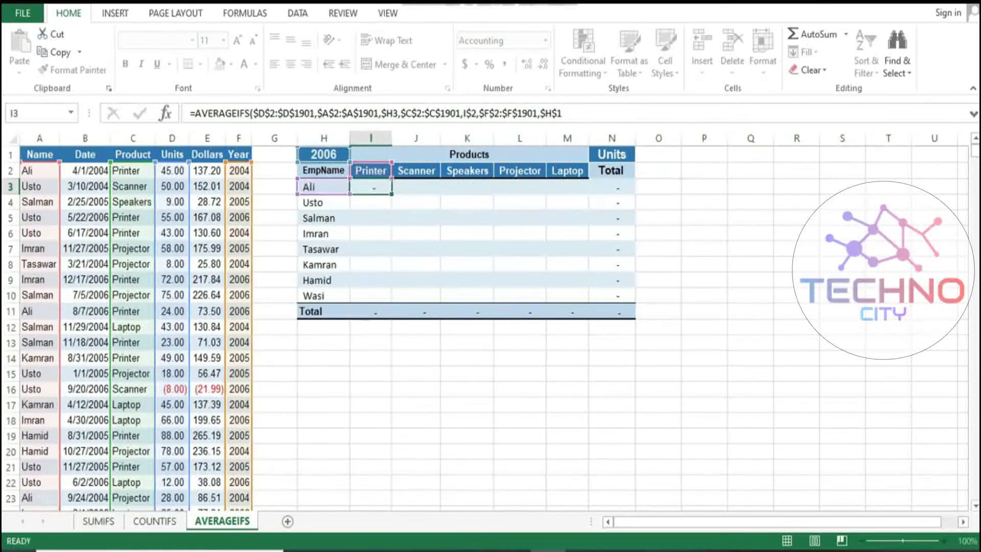
Check I3's referenced cells, then drag its AVERAGEIFS formula across to M10.
left_click(323, 186)
left_click(370, 170)
left_click(371, 187)
left_click(323, 186)
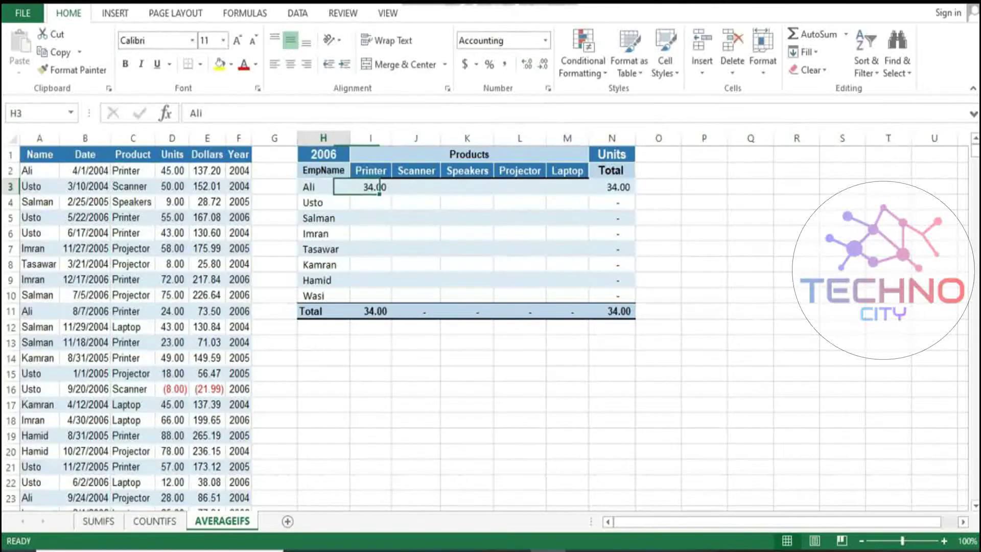
left_click(324, 154)
left_click(370, 186)
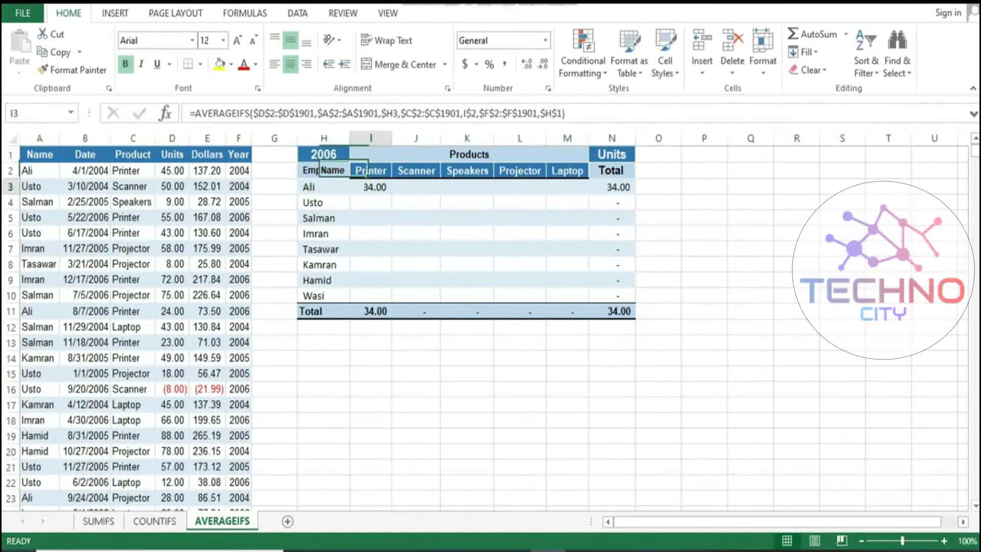
right_click(375, 189)
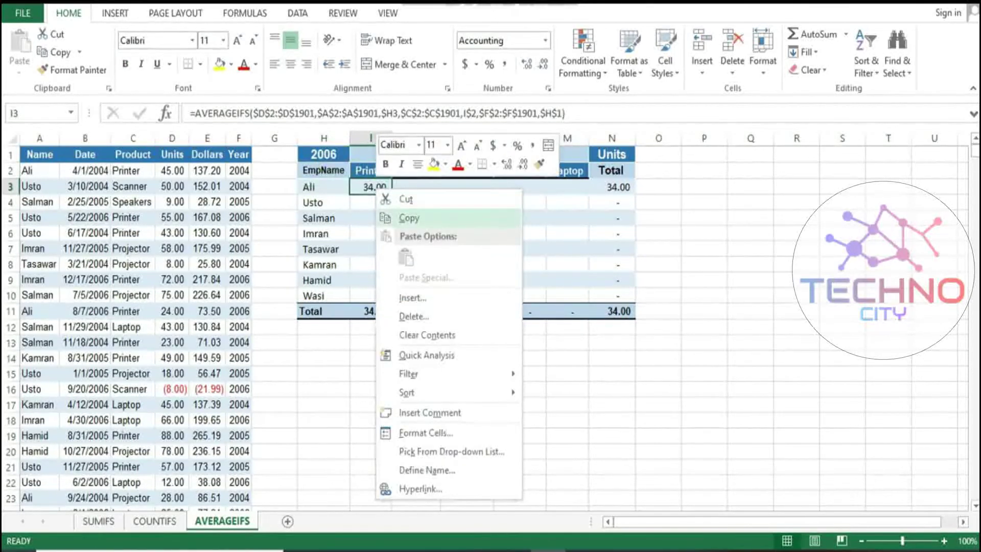
key("Escape")
mouse_move(392, 195)
left_mouse_down()
mouse_move(589, 194)
mouse_move(589, 302)
left_mouse_up()
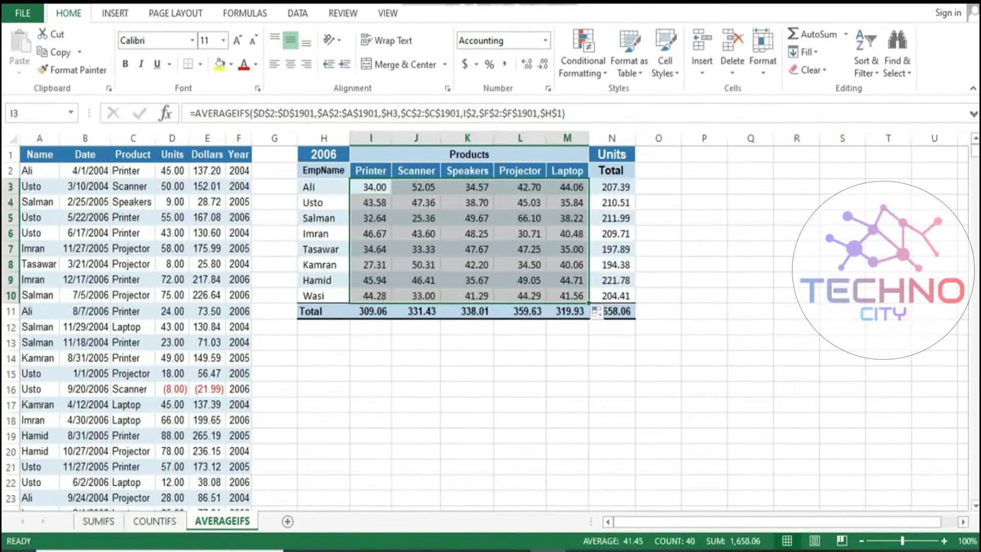
left_click(416, 357)
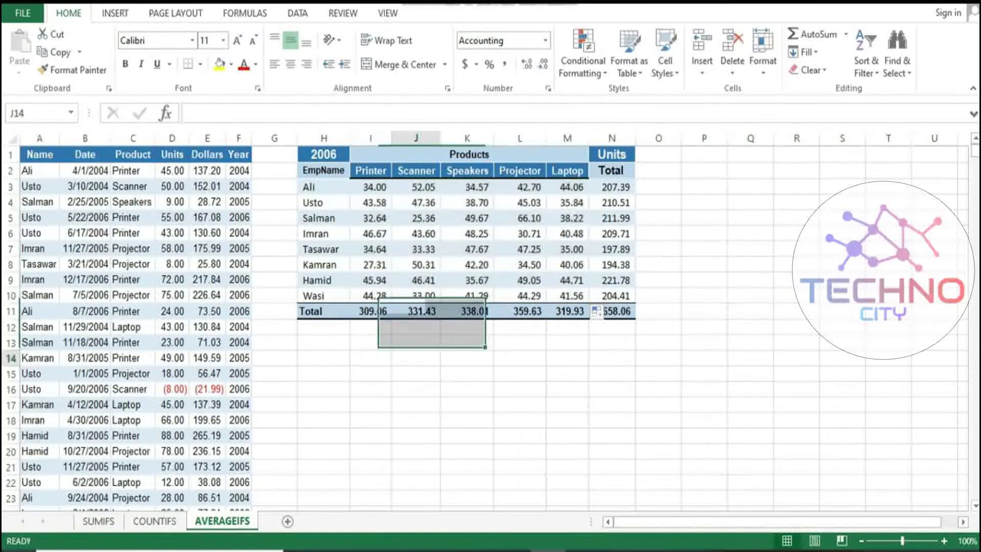
Pick 2005 from the year dropdown in H1.
left_click(324, 154)
left_click(357, 154)
left_click(312, 189)
left_click(356, 155)
left_click(312, 169)
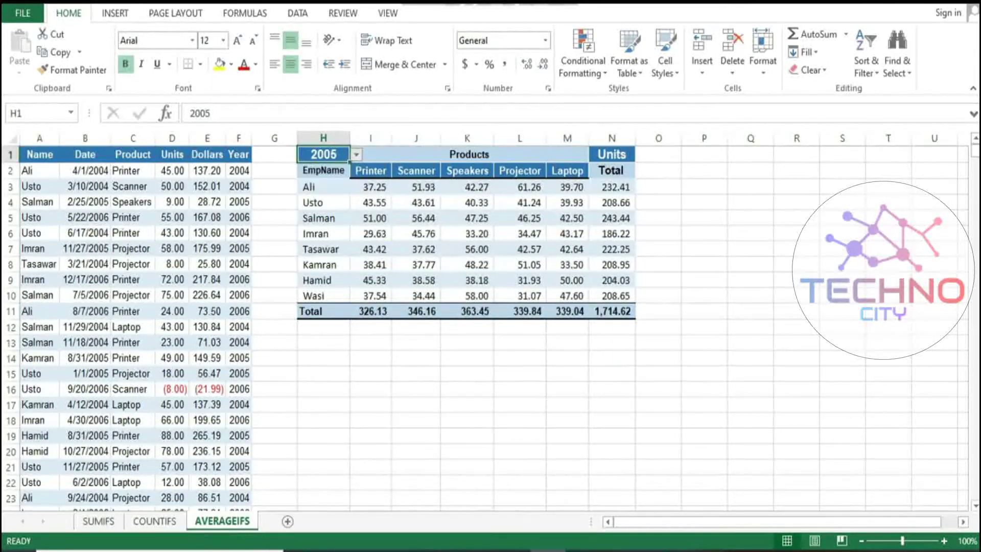